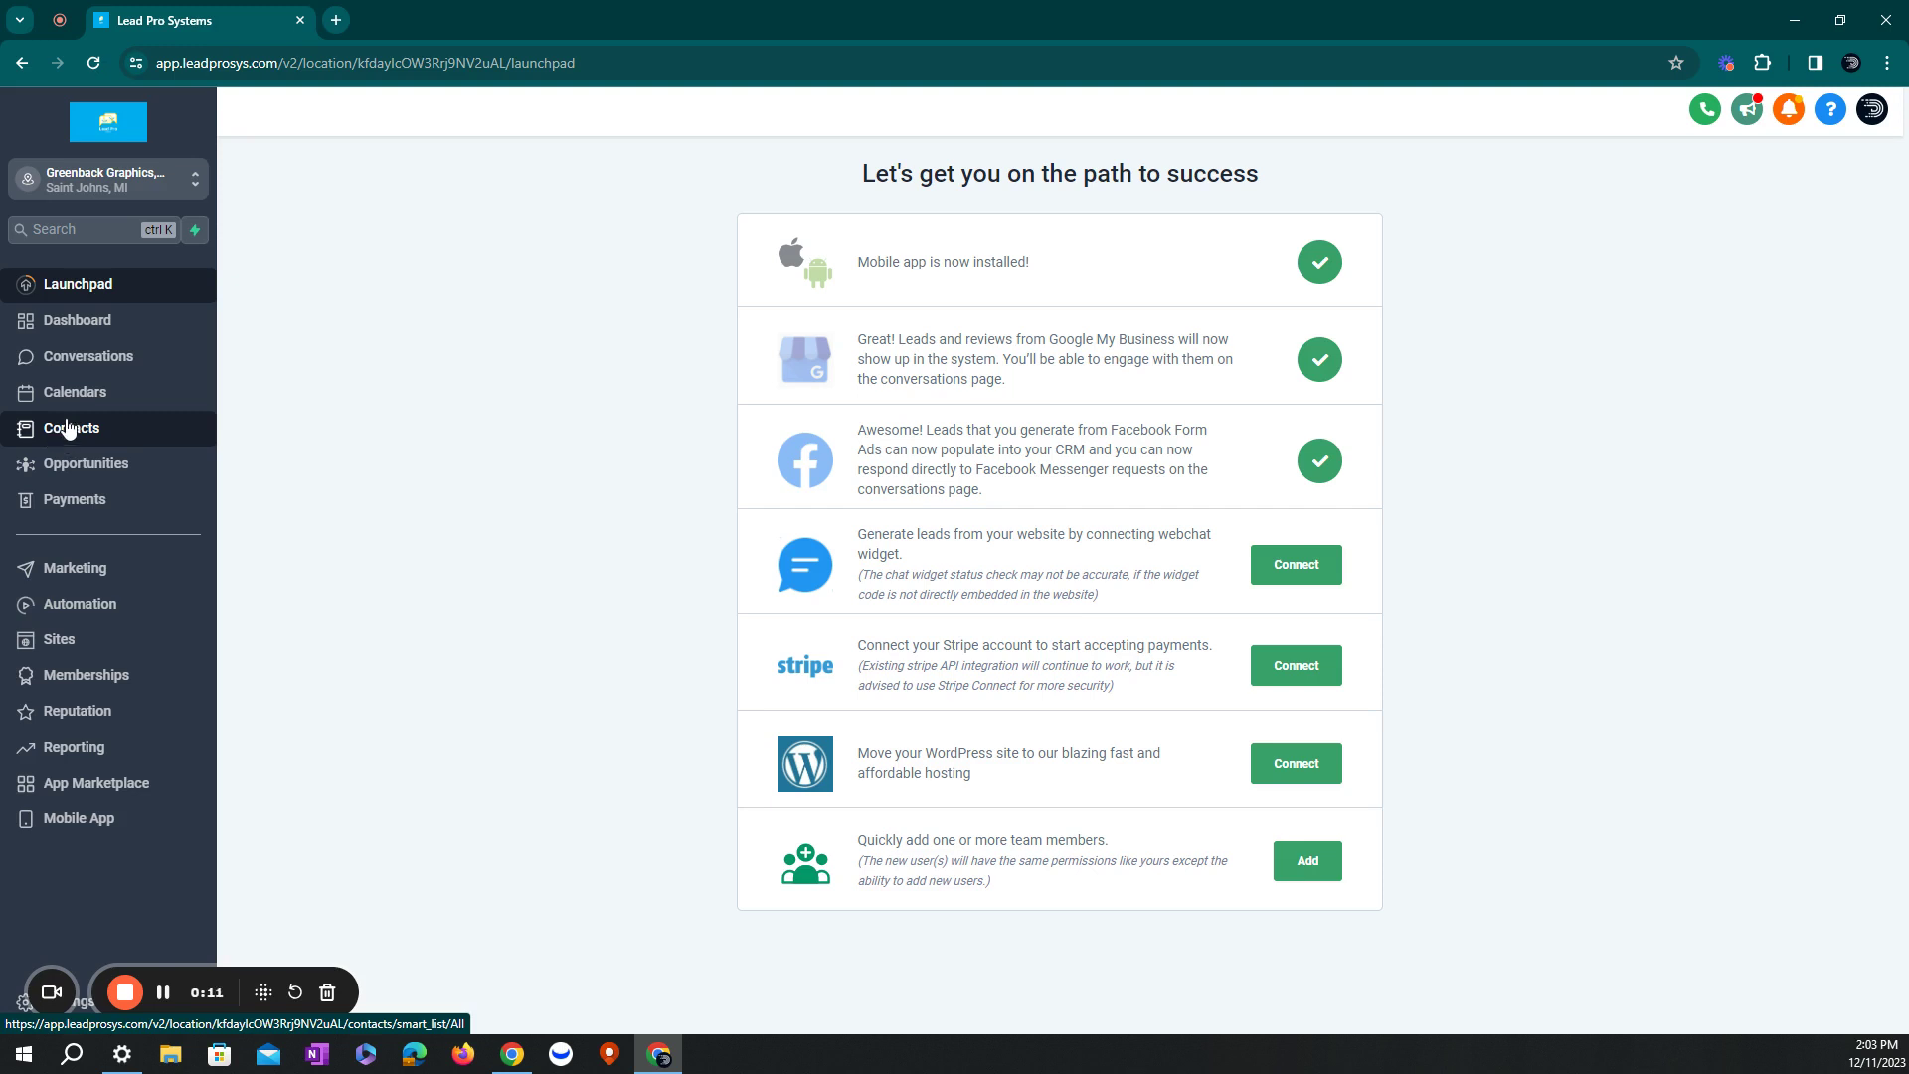
# - Start a new blank contact from the Contacts list
pyautogui.click(68, 428)
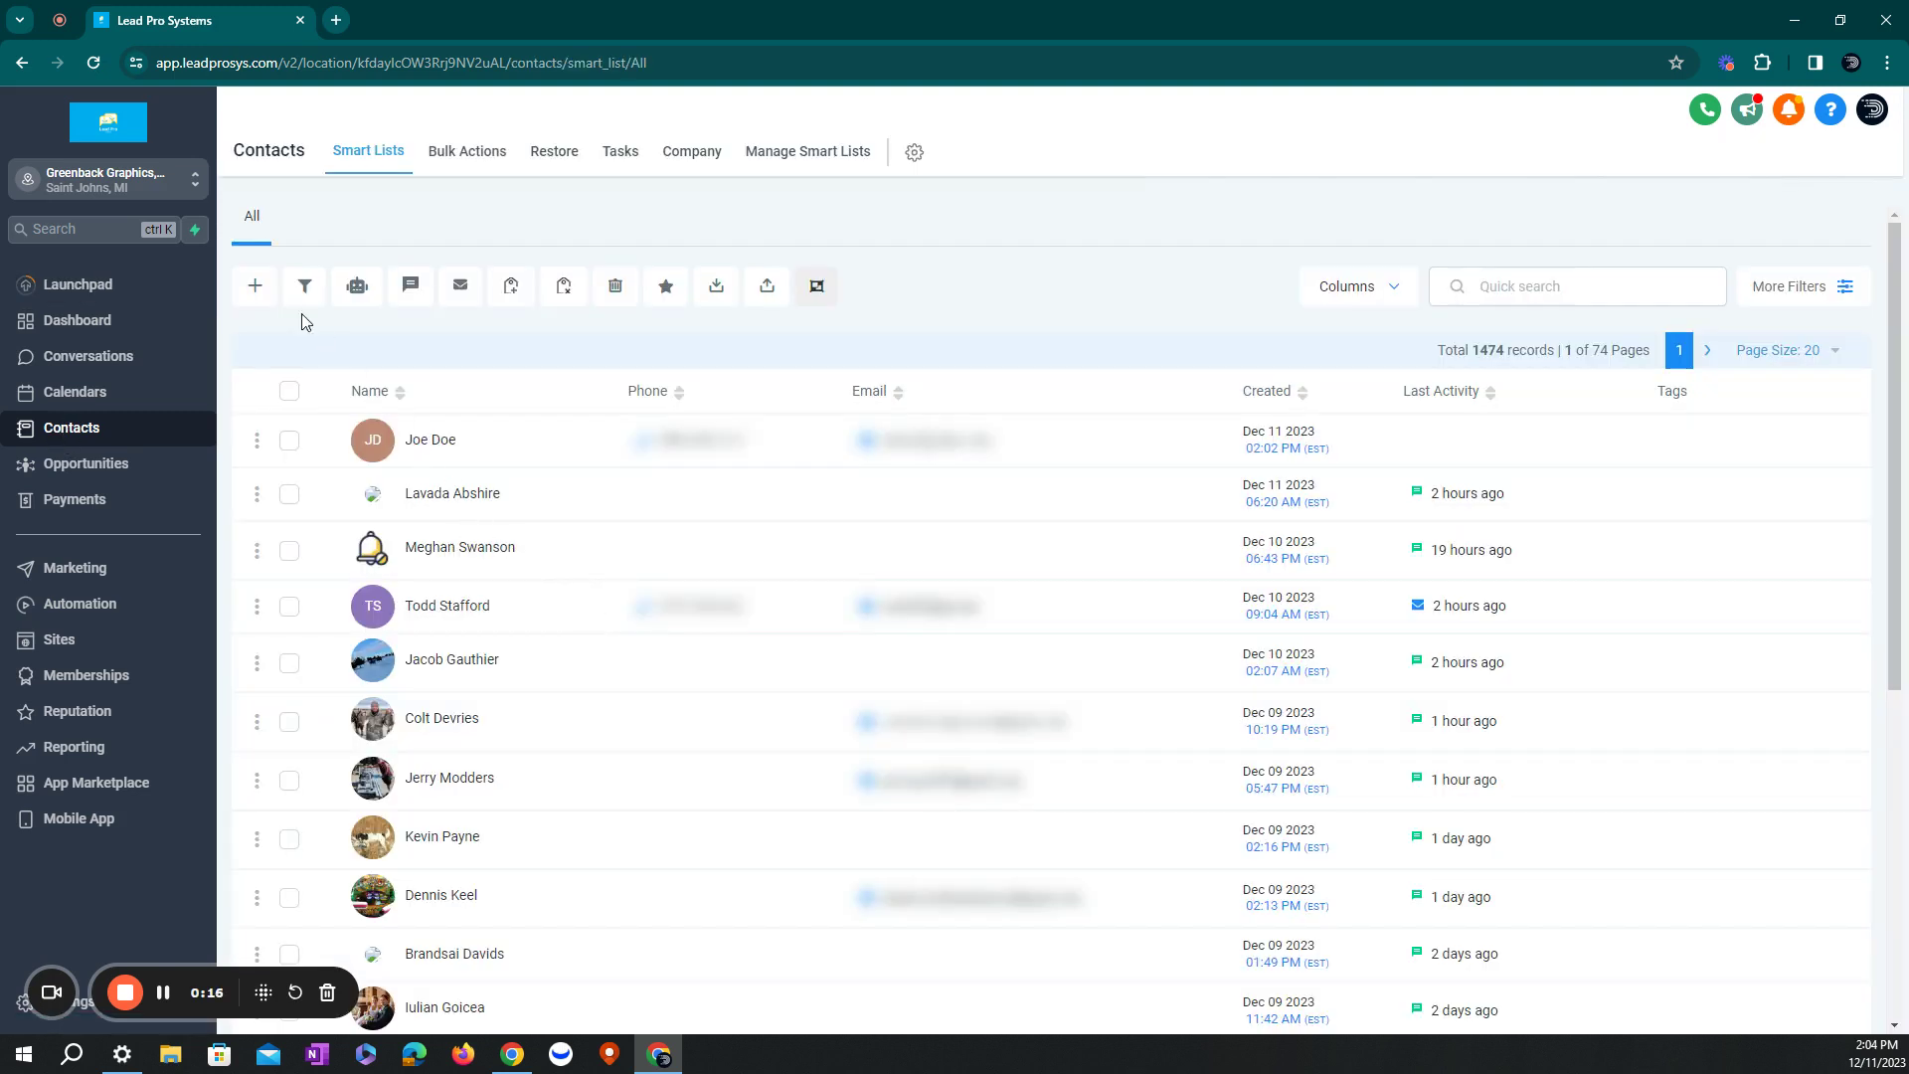
pyautogui.click(255, 289)
# - Enter the contact's first name, last name and e-mail address, correcting the mistyped '@'
pyautogui.click(740, 474)
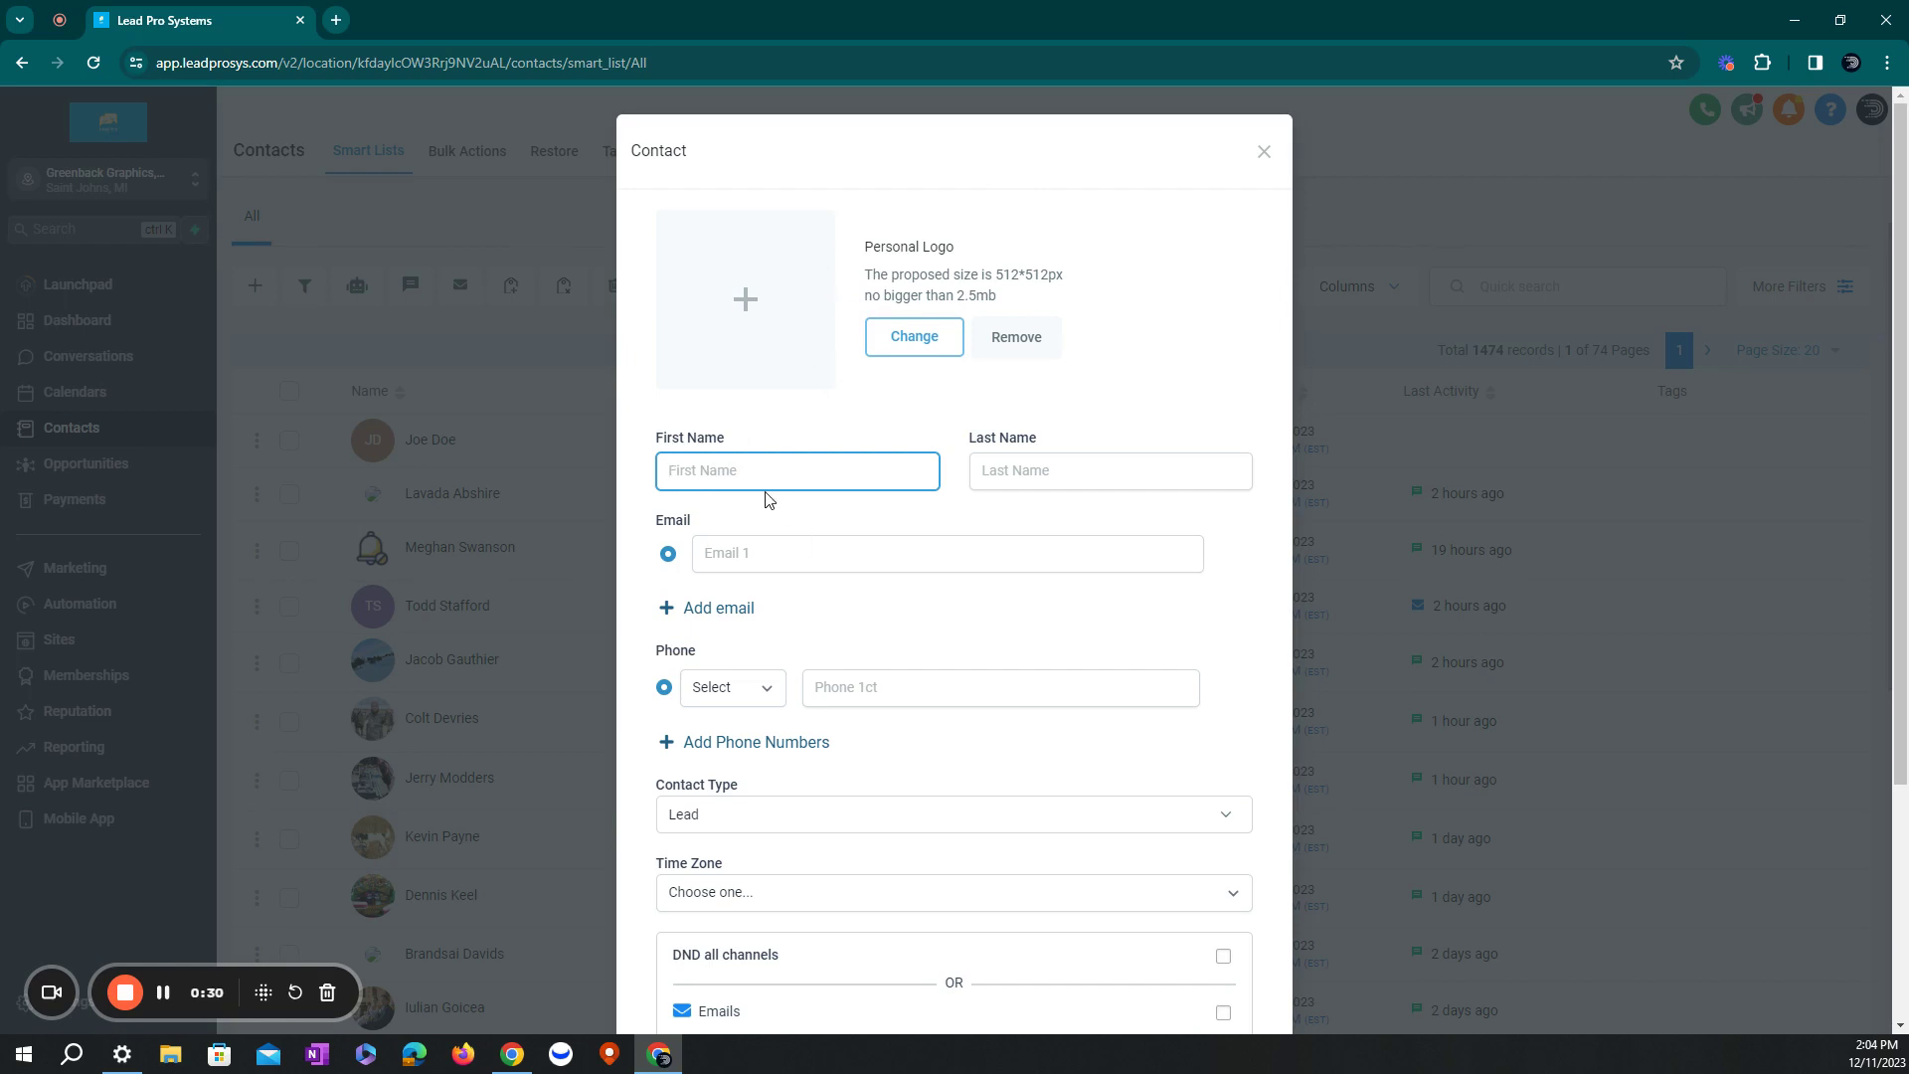
pyautogui.click(739, 455)
pyautogui.write('John')
pyautogui.press('Tab')
pyautogui.write('Doe')
pyautogui.click(761, 550)
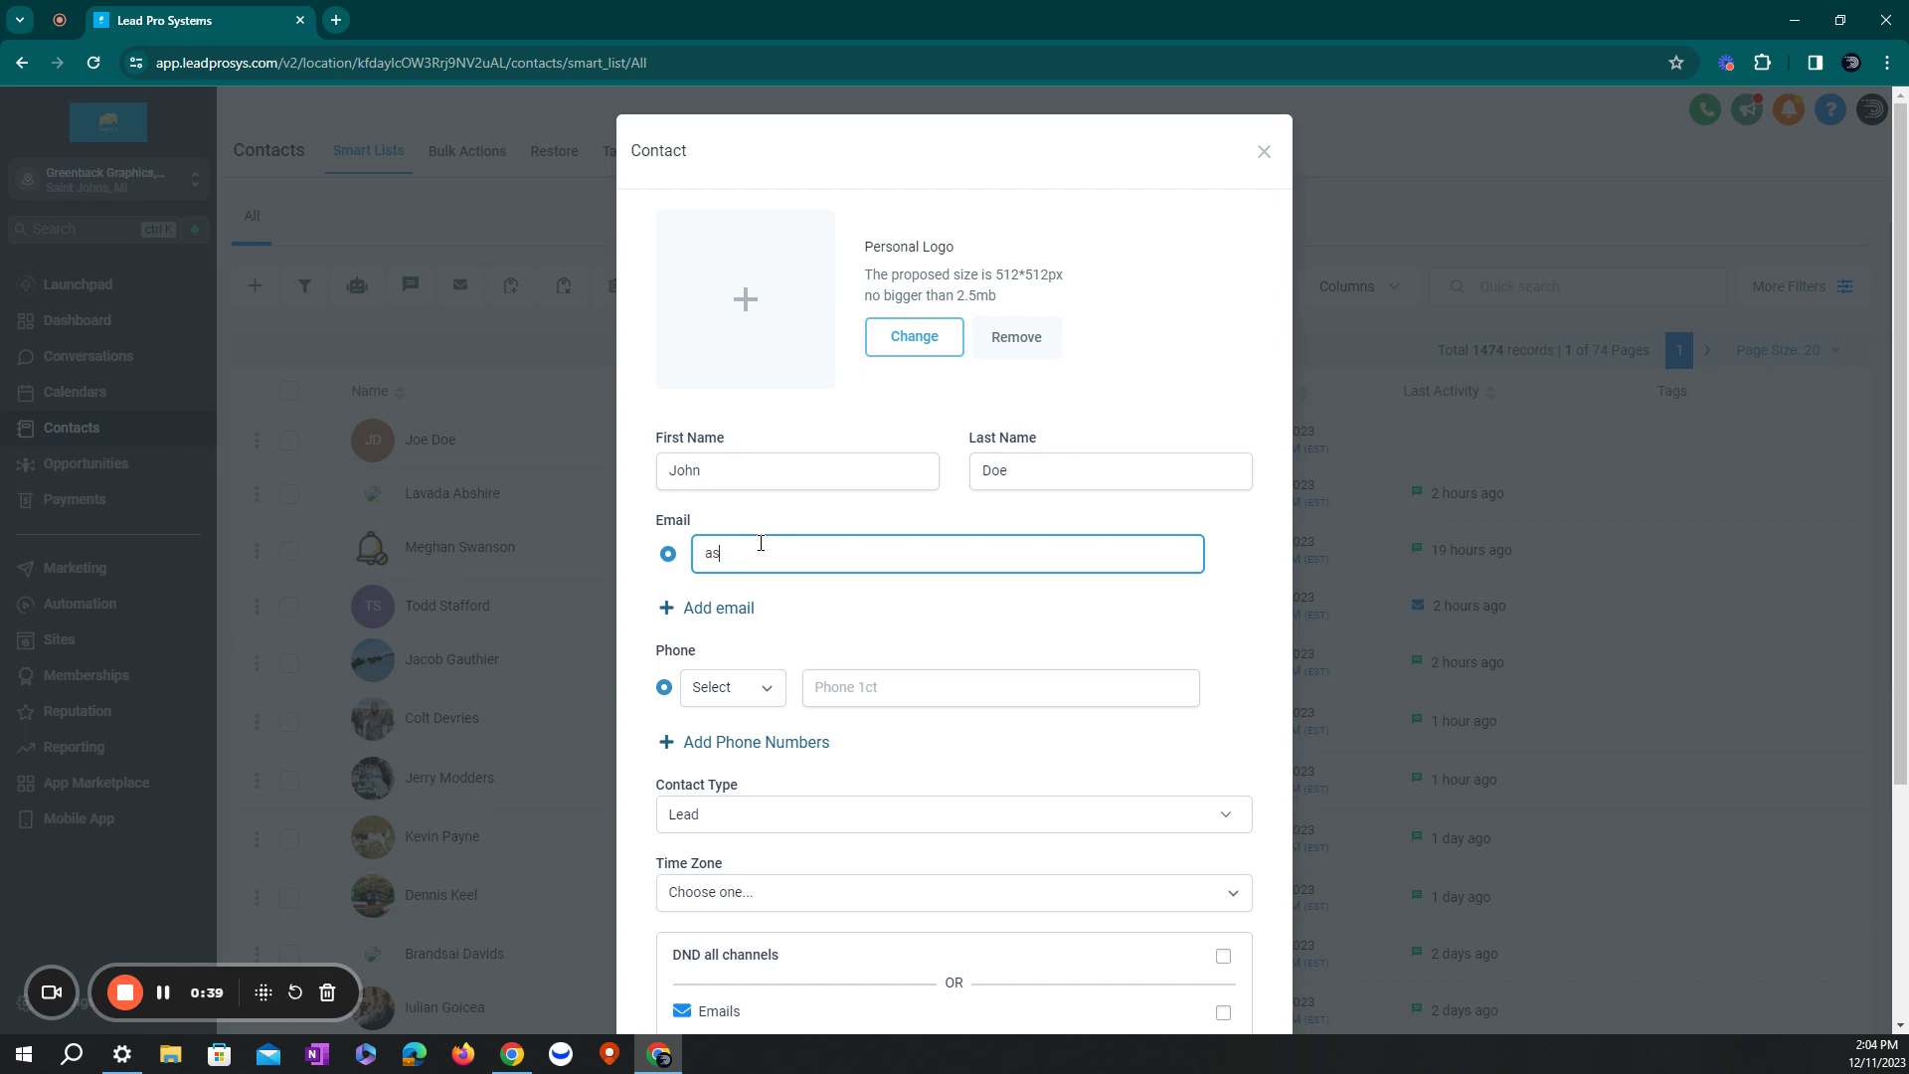
# - Add the contact's phone number and set its type to Mobile
pyautogui.click(924, 691)
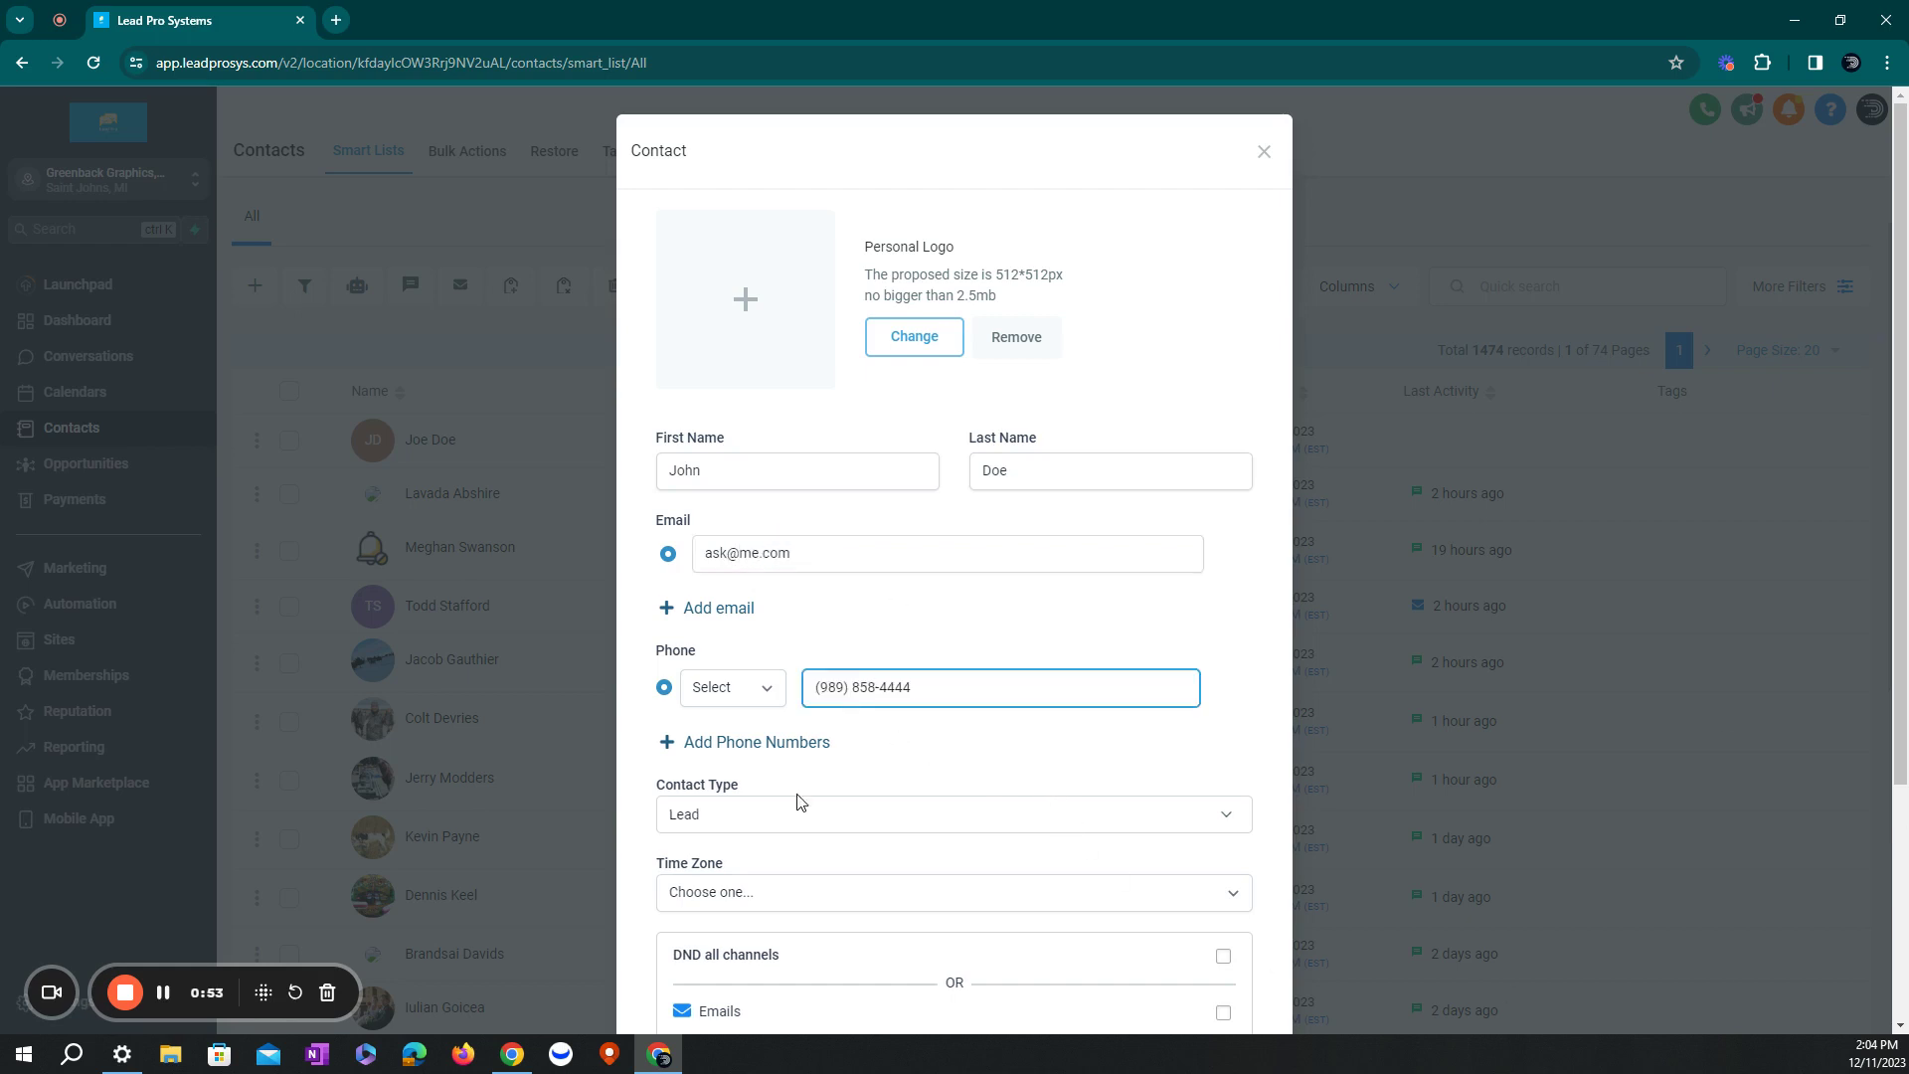
pyautogui.scroll(-2, 772, 736)
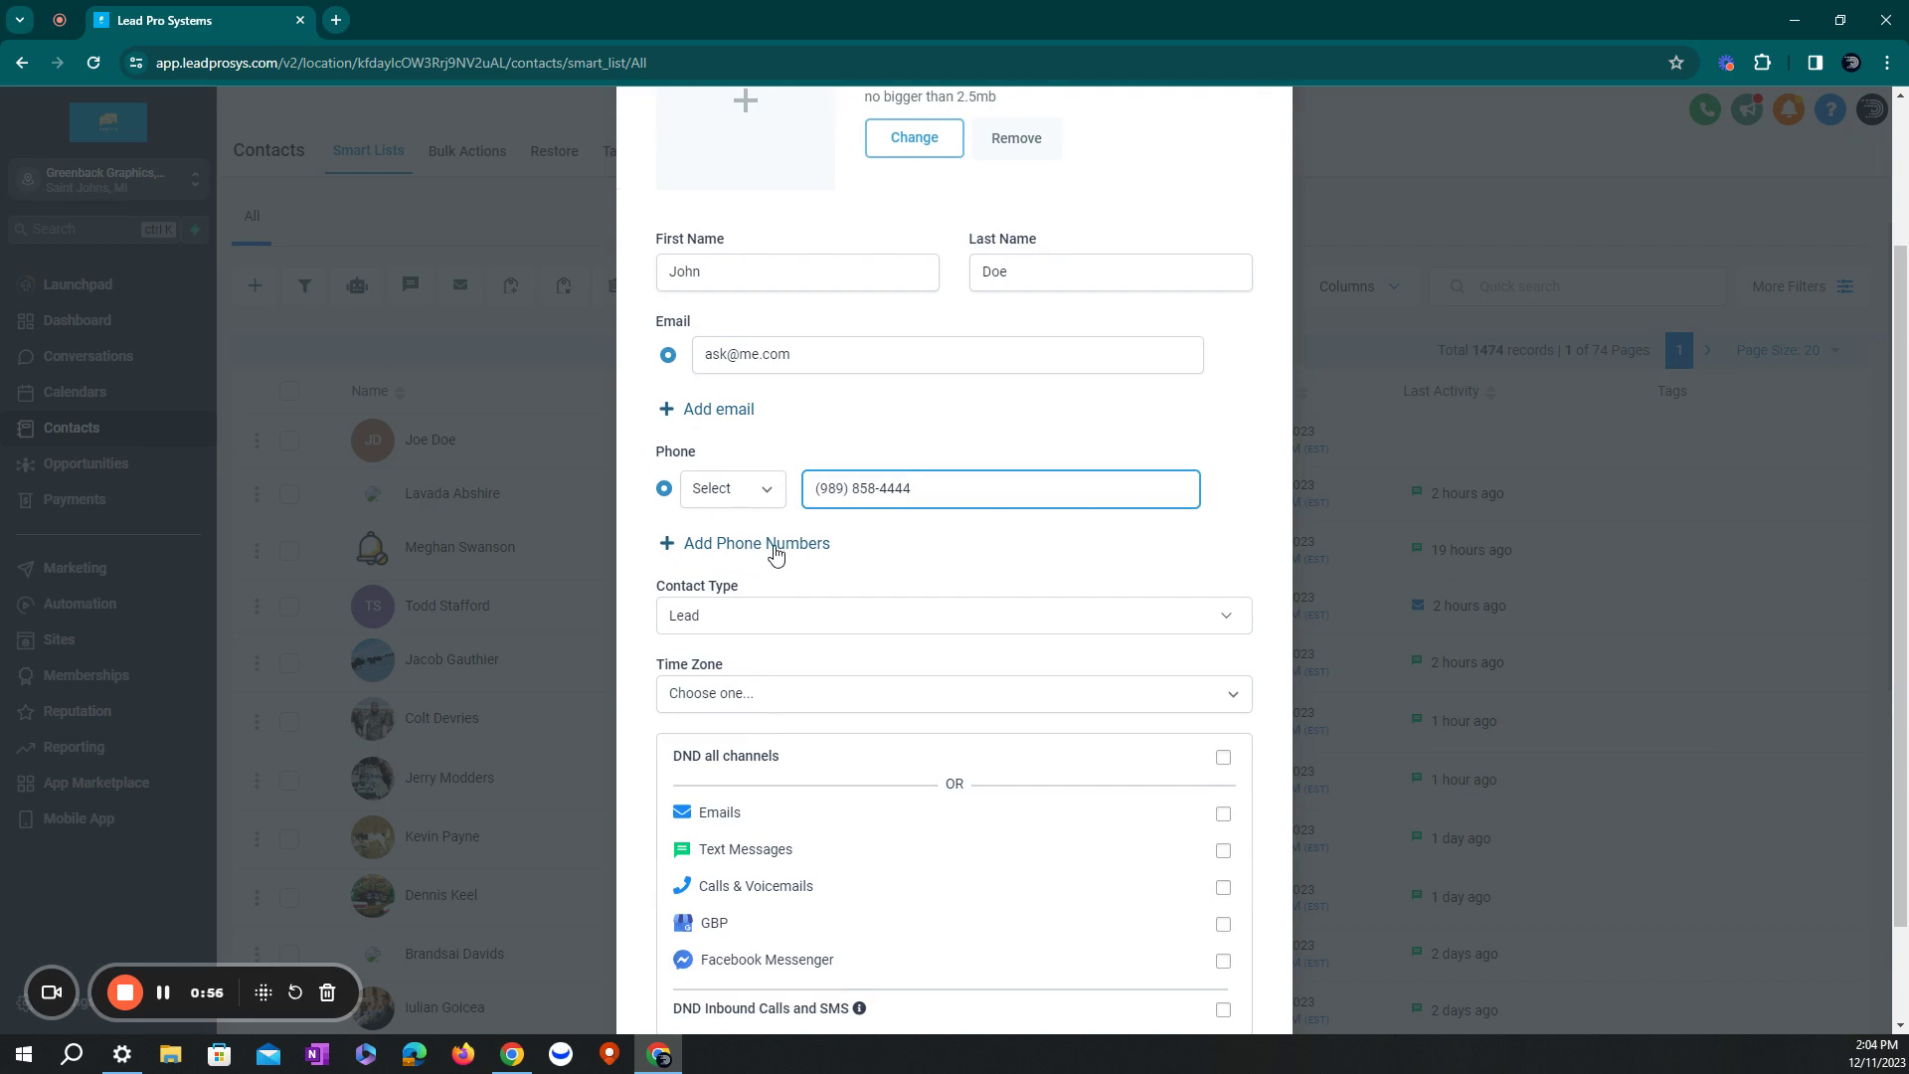
pyautogui.click(777, 490)
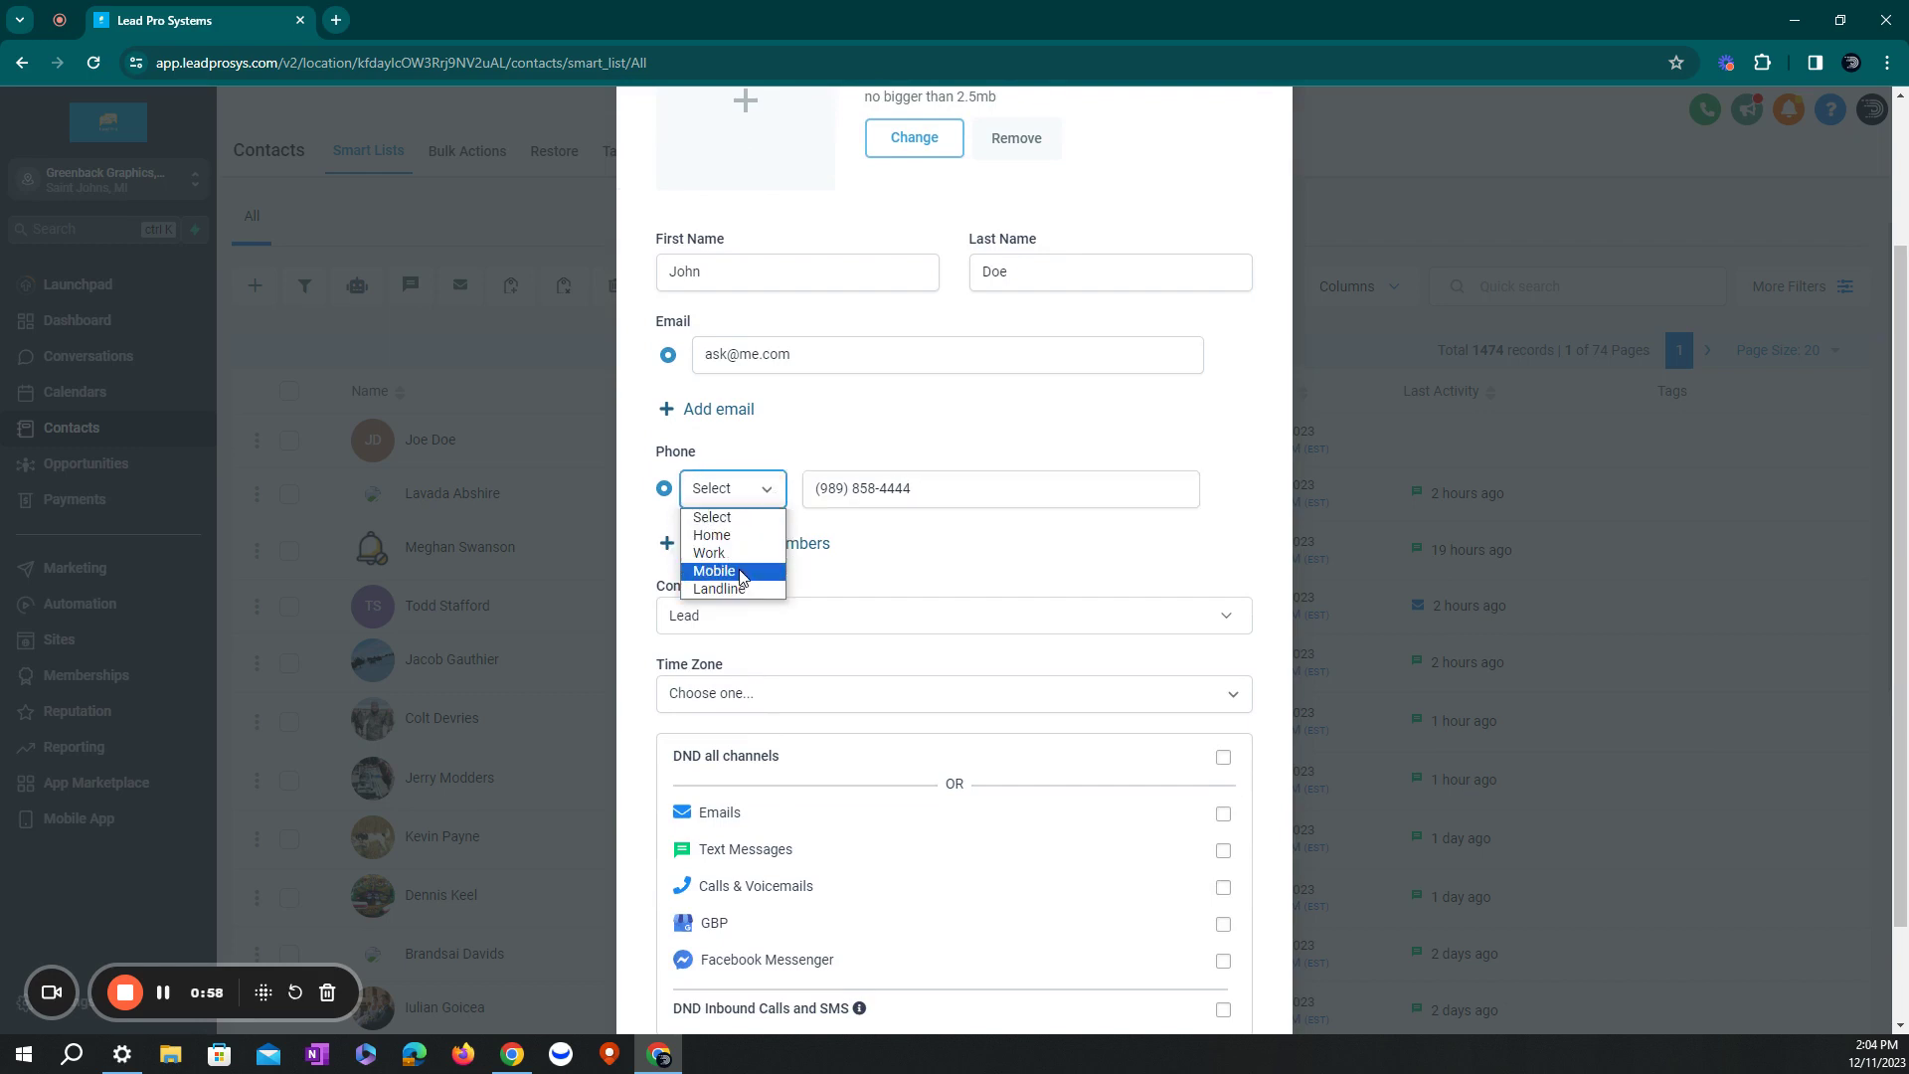
pyautogui.click(741, 572)
pyautogui.scroll(-1, 796, 567)
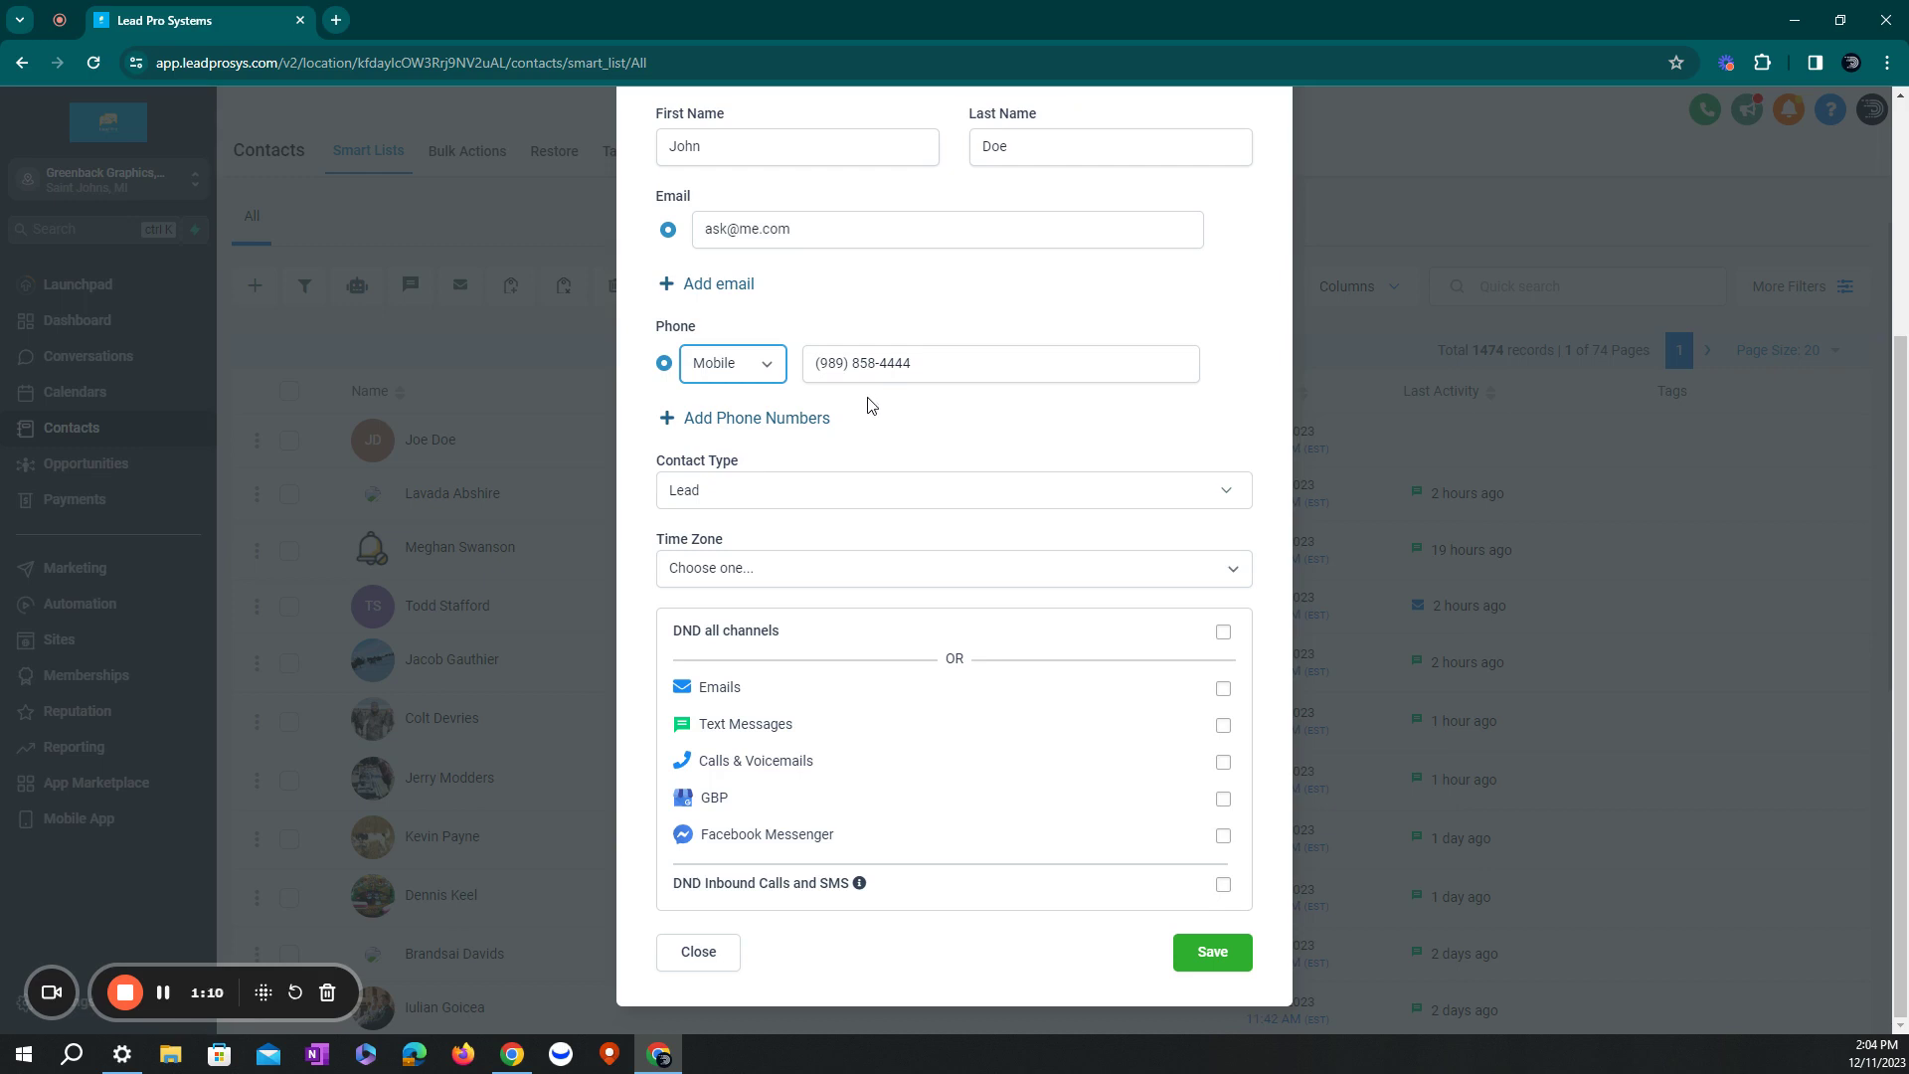
pyautogui.click(761, 503)
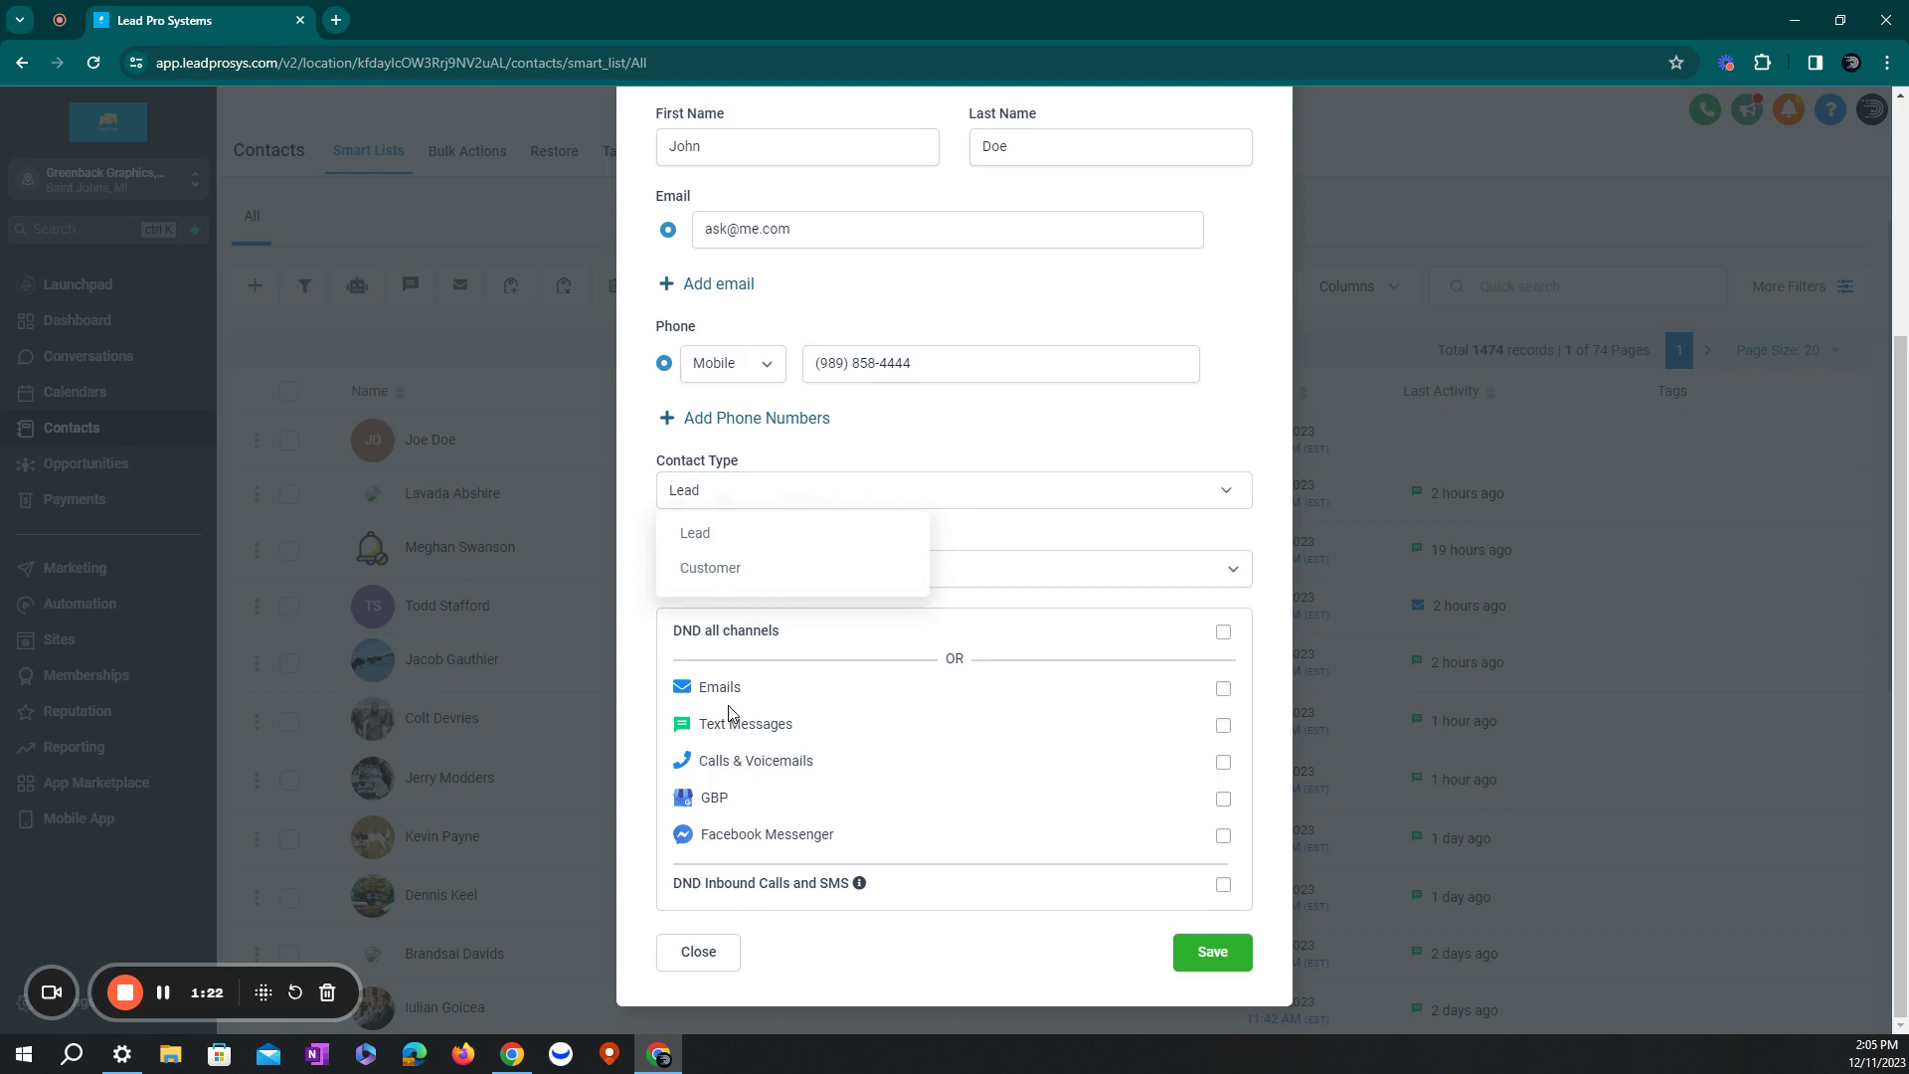
pyautogui.click(1223, 725)
pyautogui.click(1223, 725)
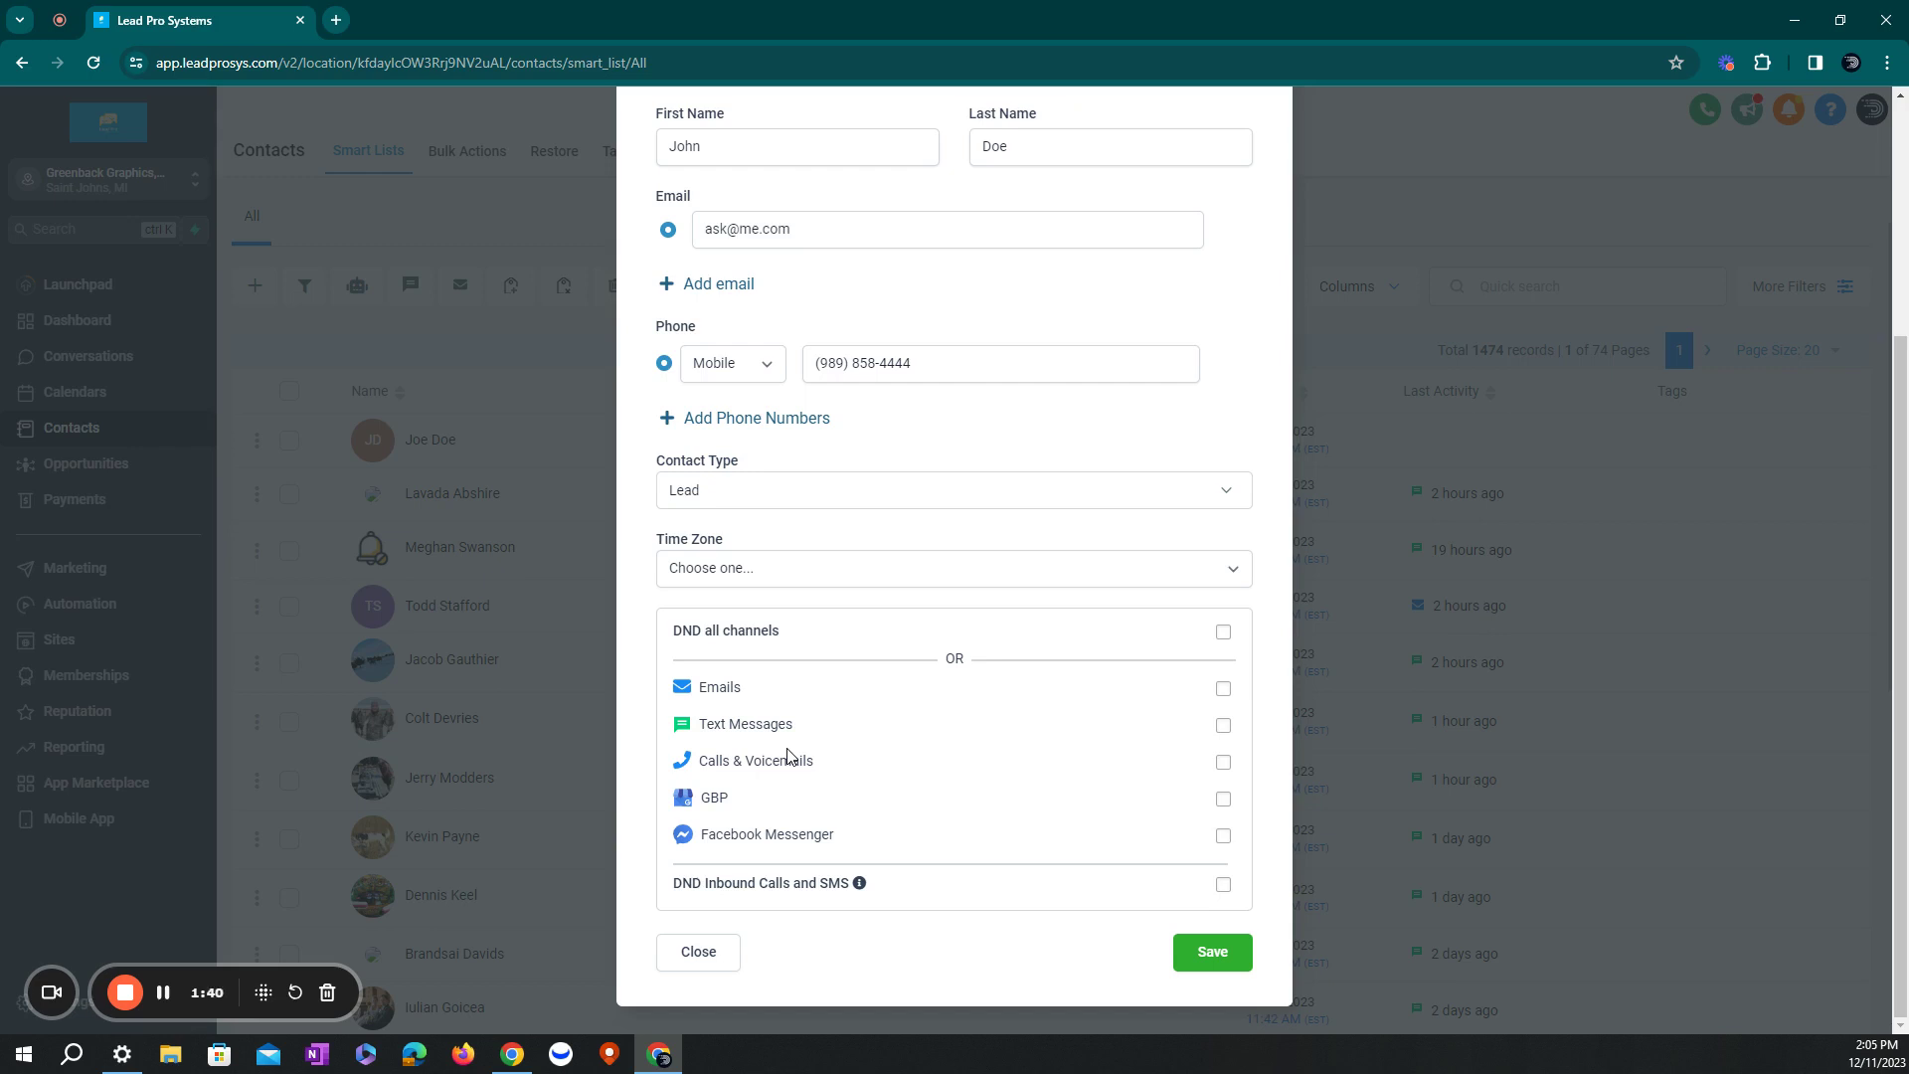
pyautogui.click(1225, 725)
pyautogui.click(1224, 727)
# - Save the new Lead contact and review its detail fields down to tags, offers and DND
pyautogui.click(1236, 955)
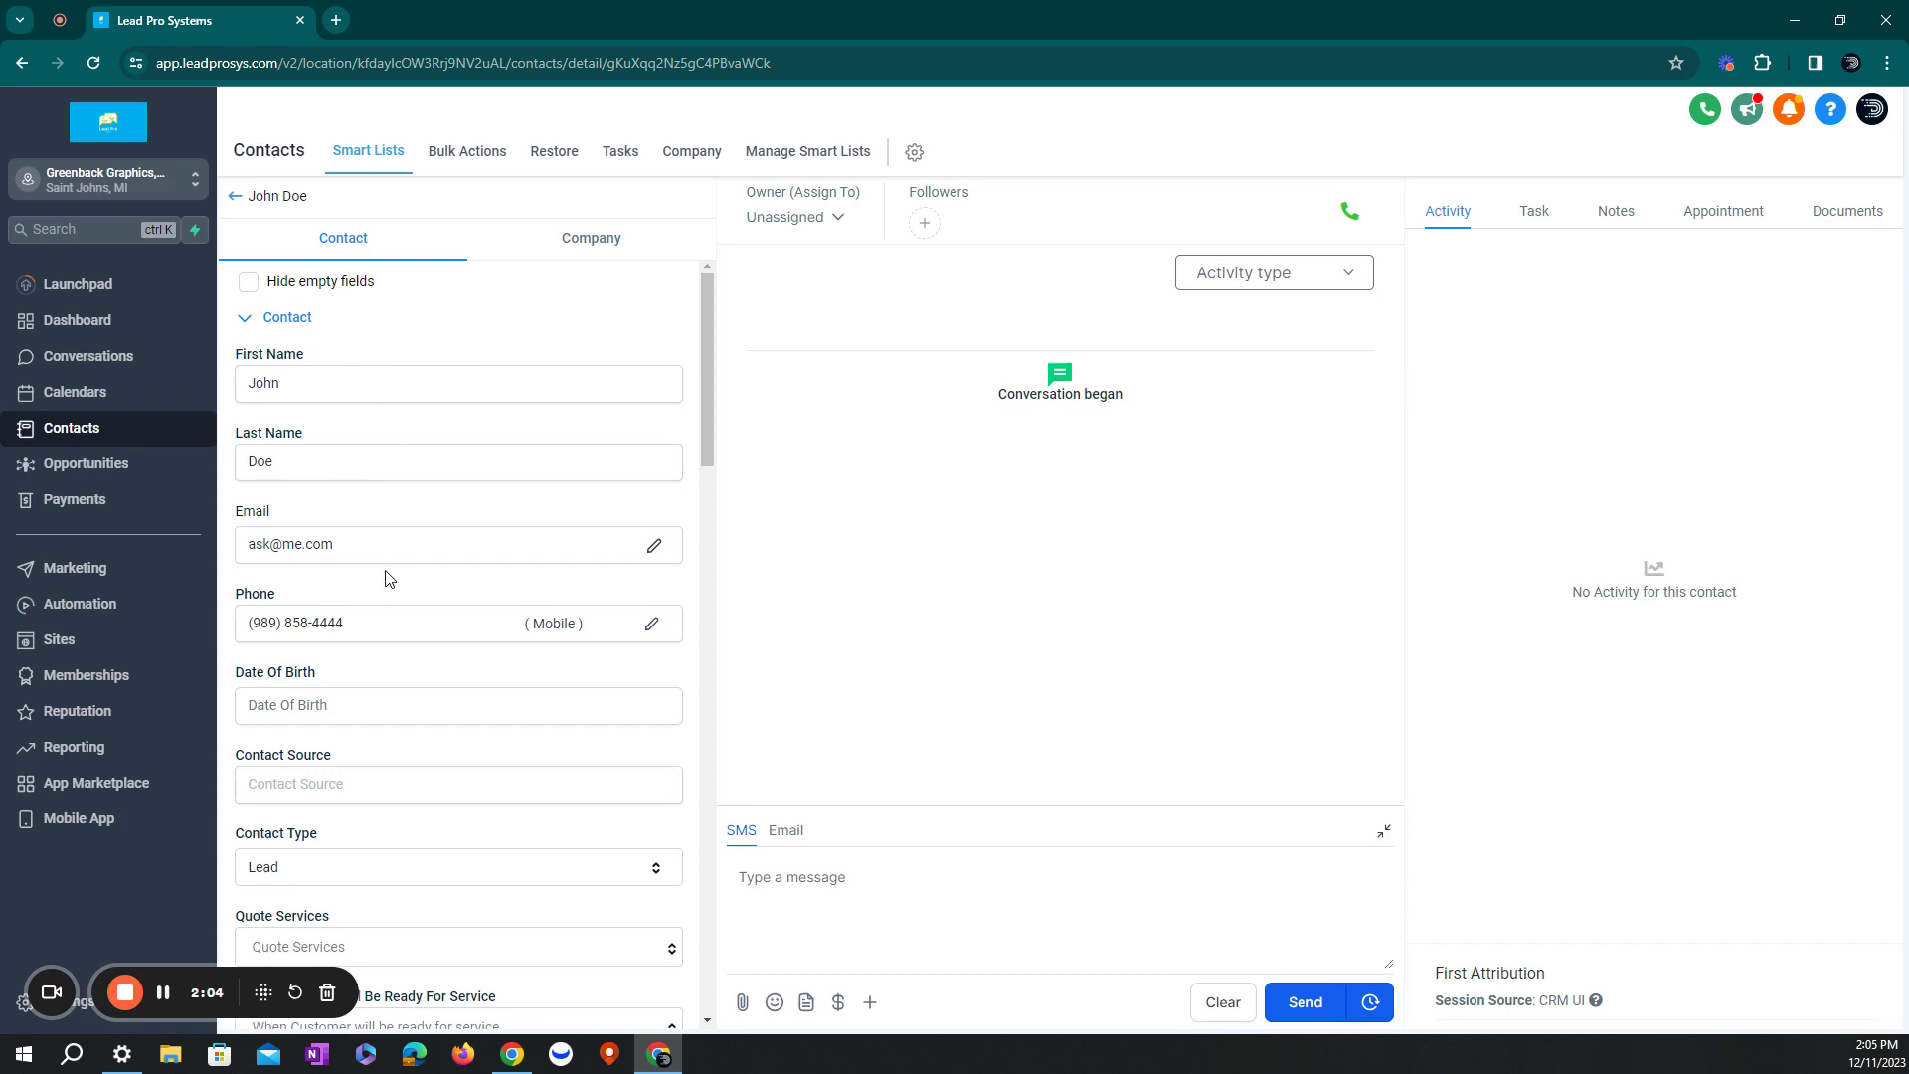
pyautogui.scroll(-4, 386, 578)
pyautogui.scroll(-3, 386, 578)
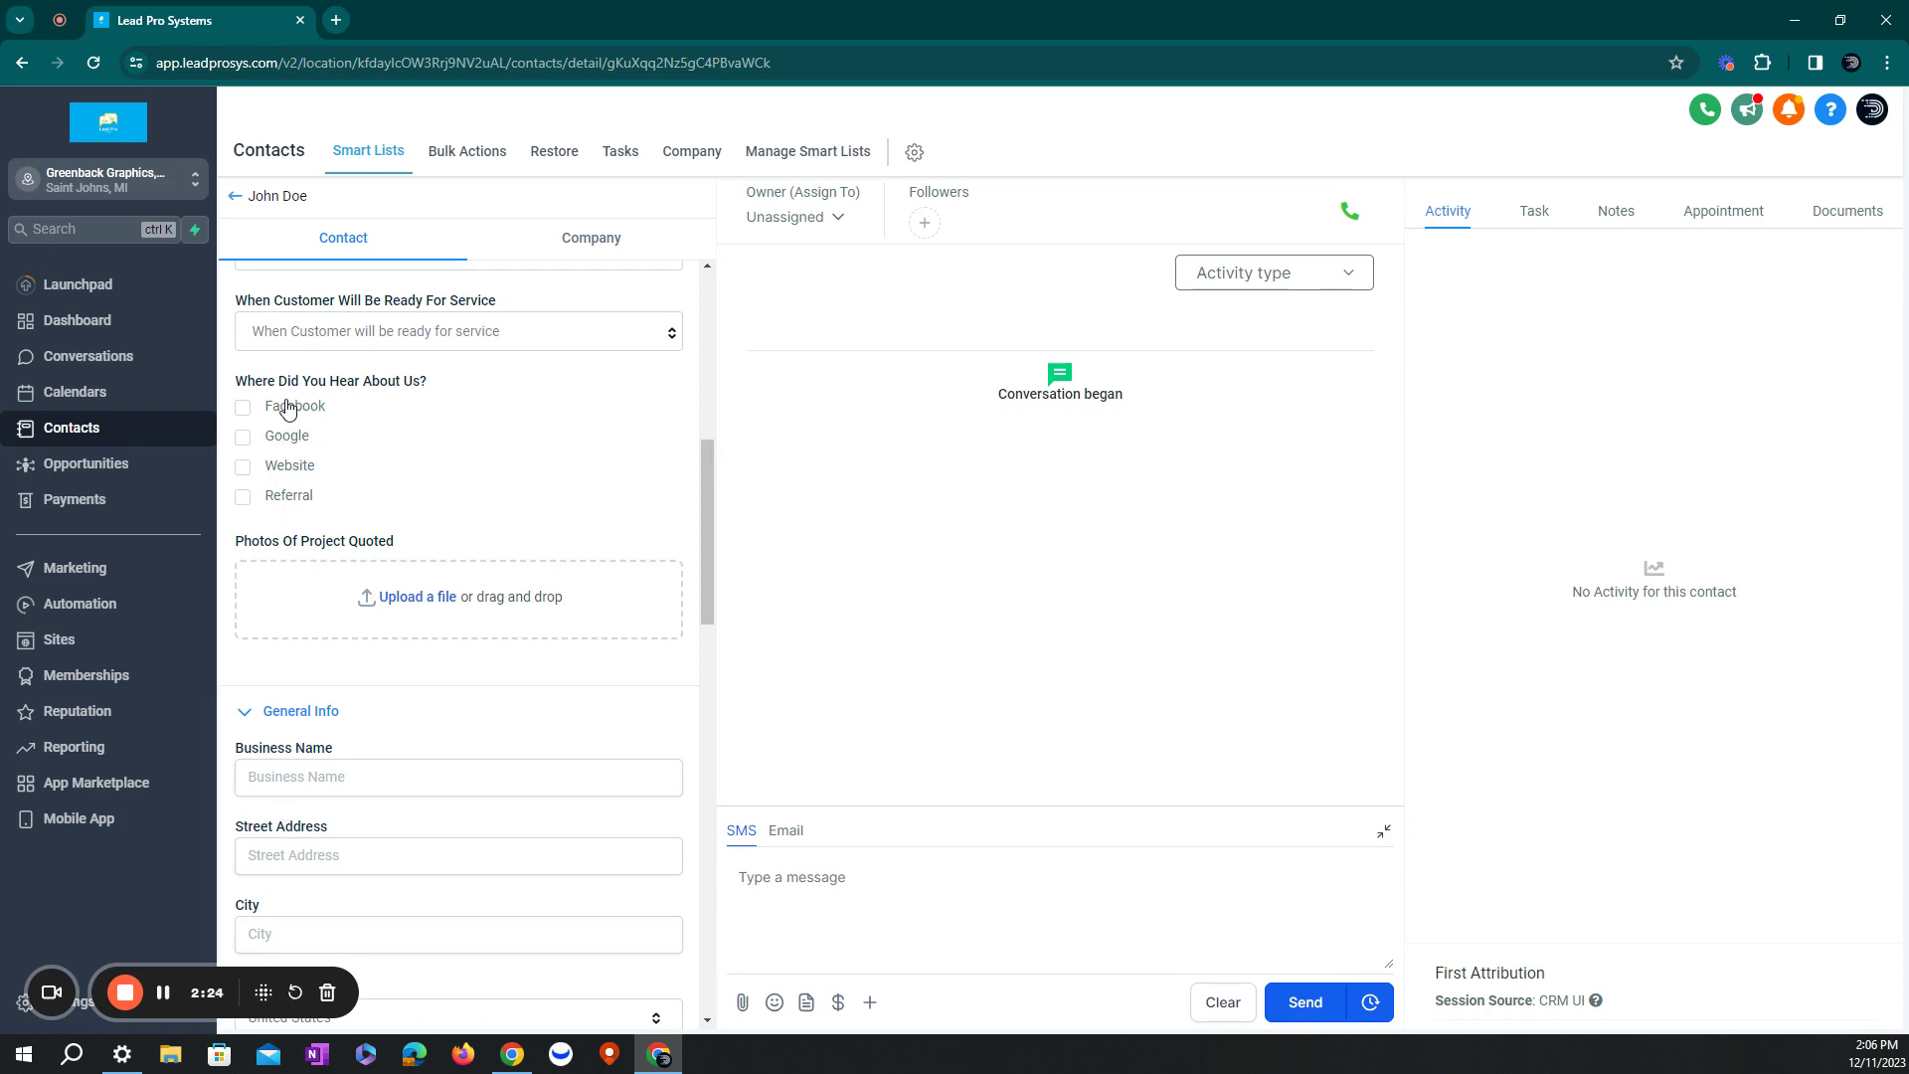
pyautogui.scroll(2, 358, 647)
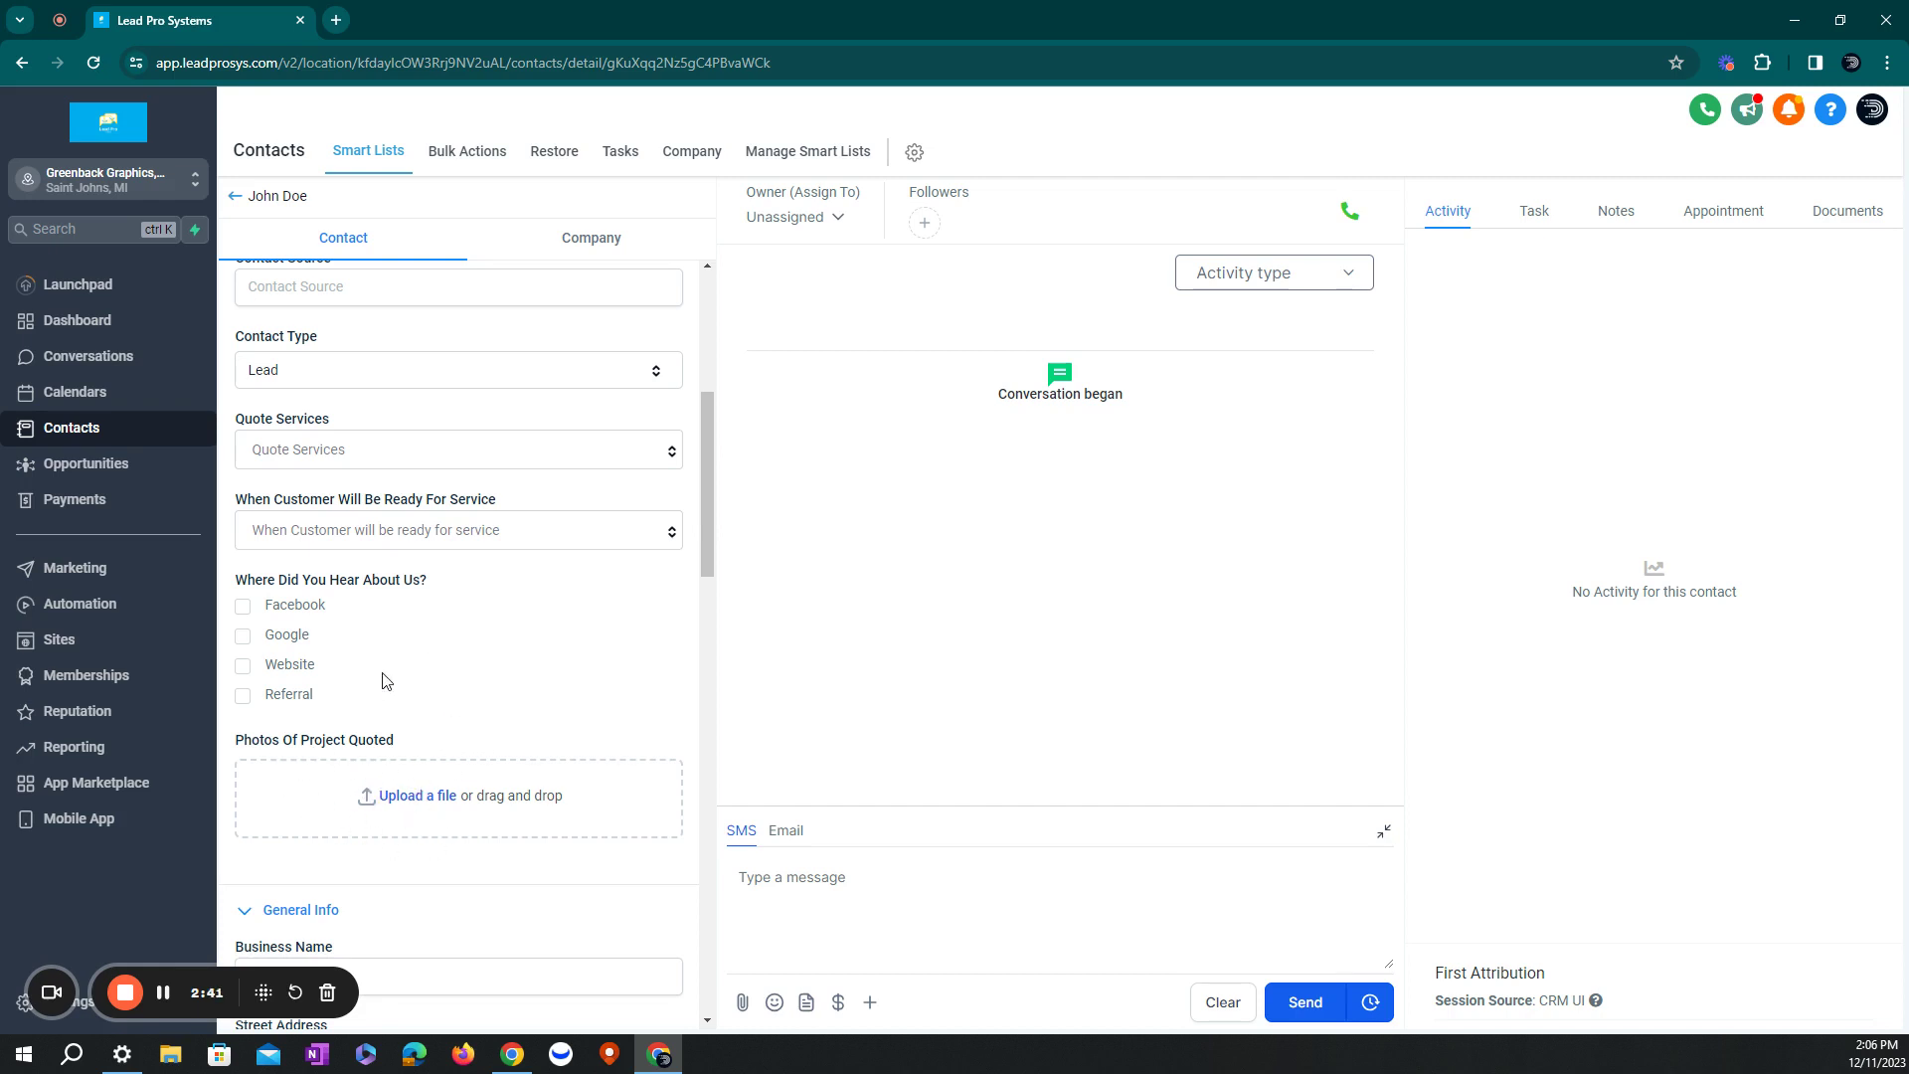
pyautogui.scroll(-6, 509, 676)
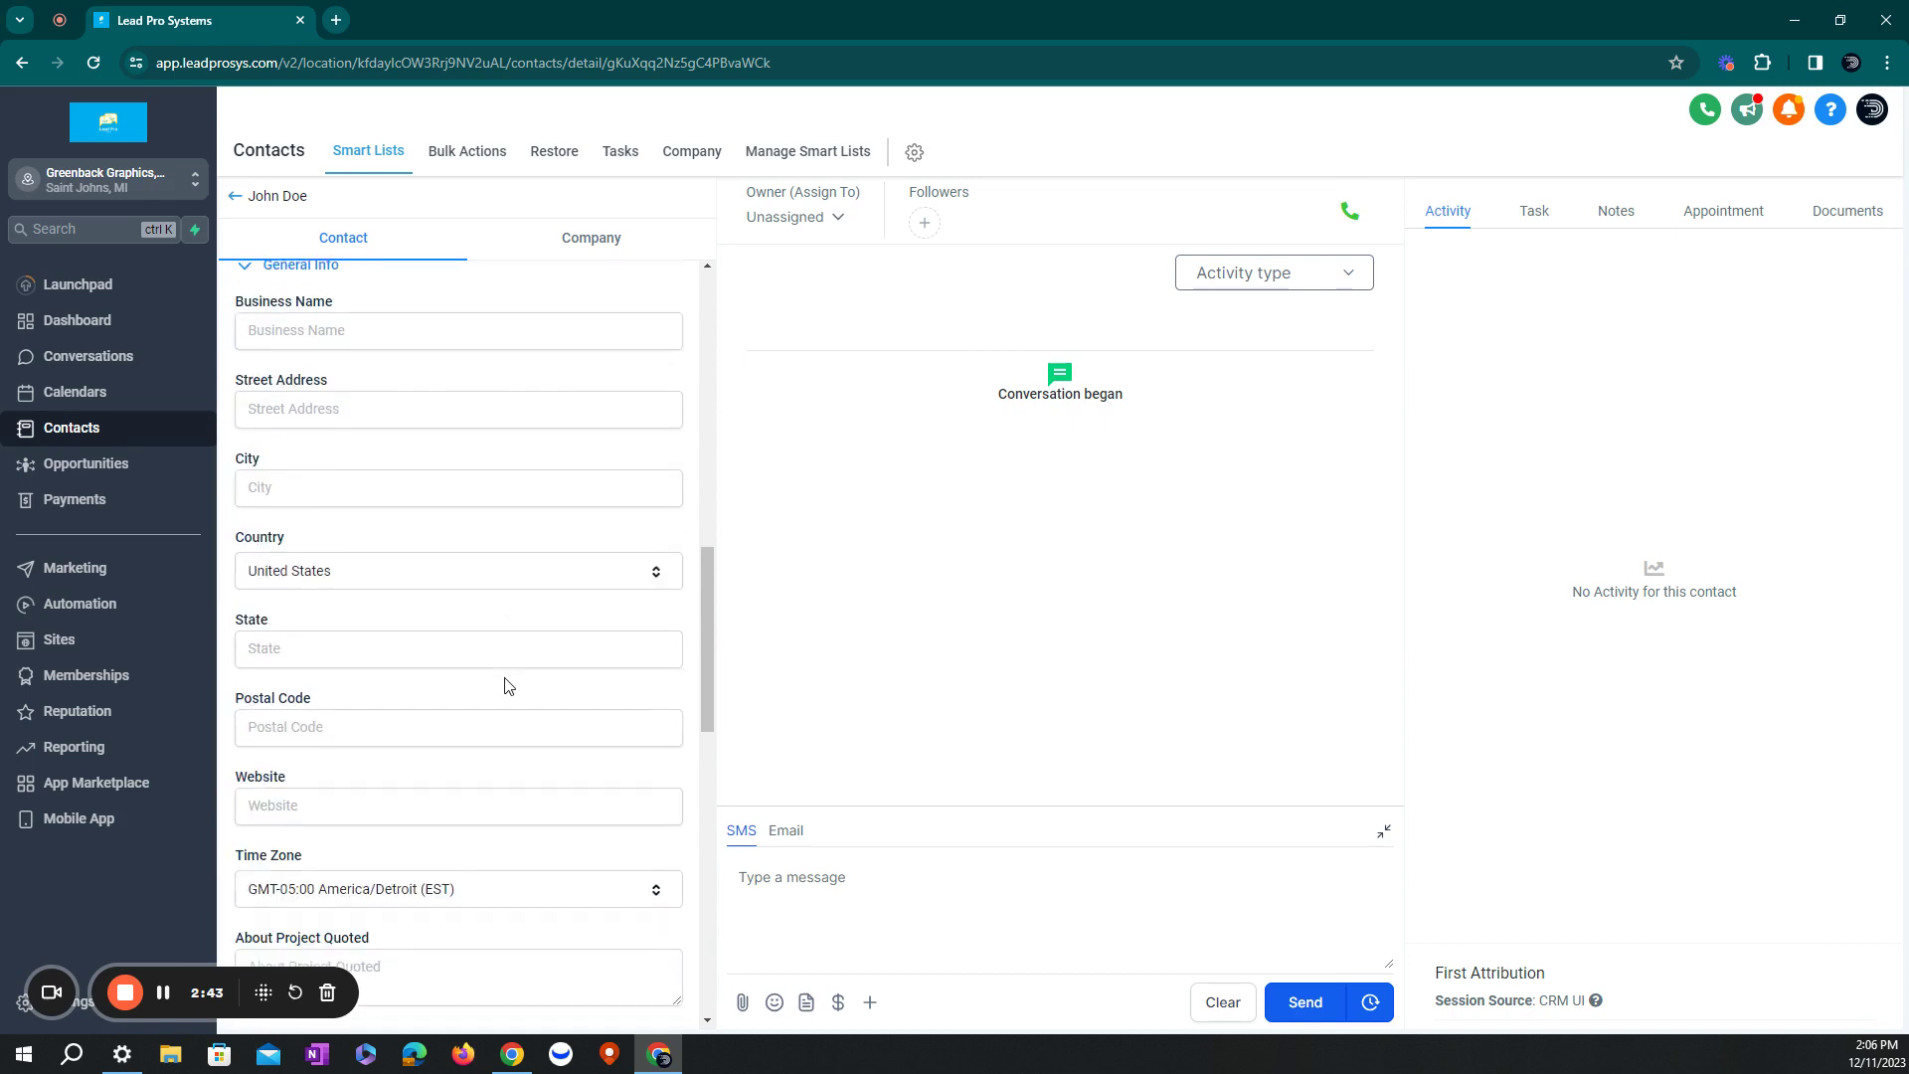
pyautogui.scroll(-10, 418, 557)
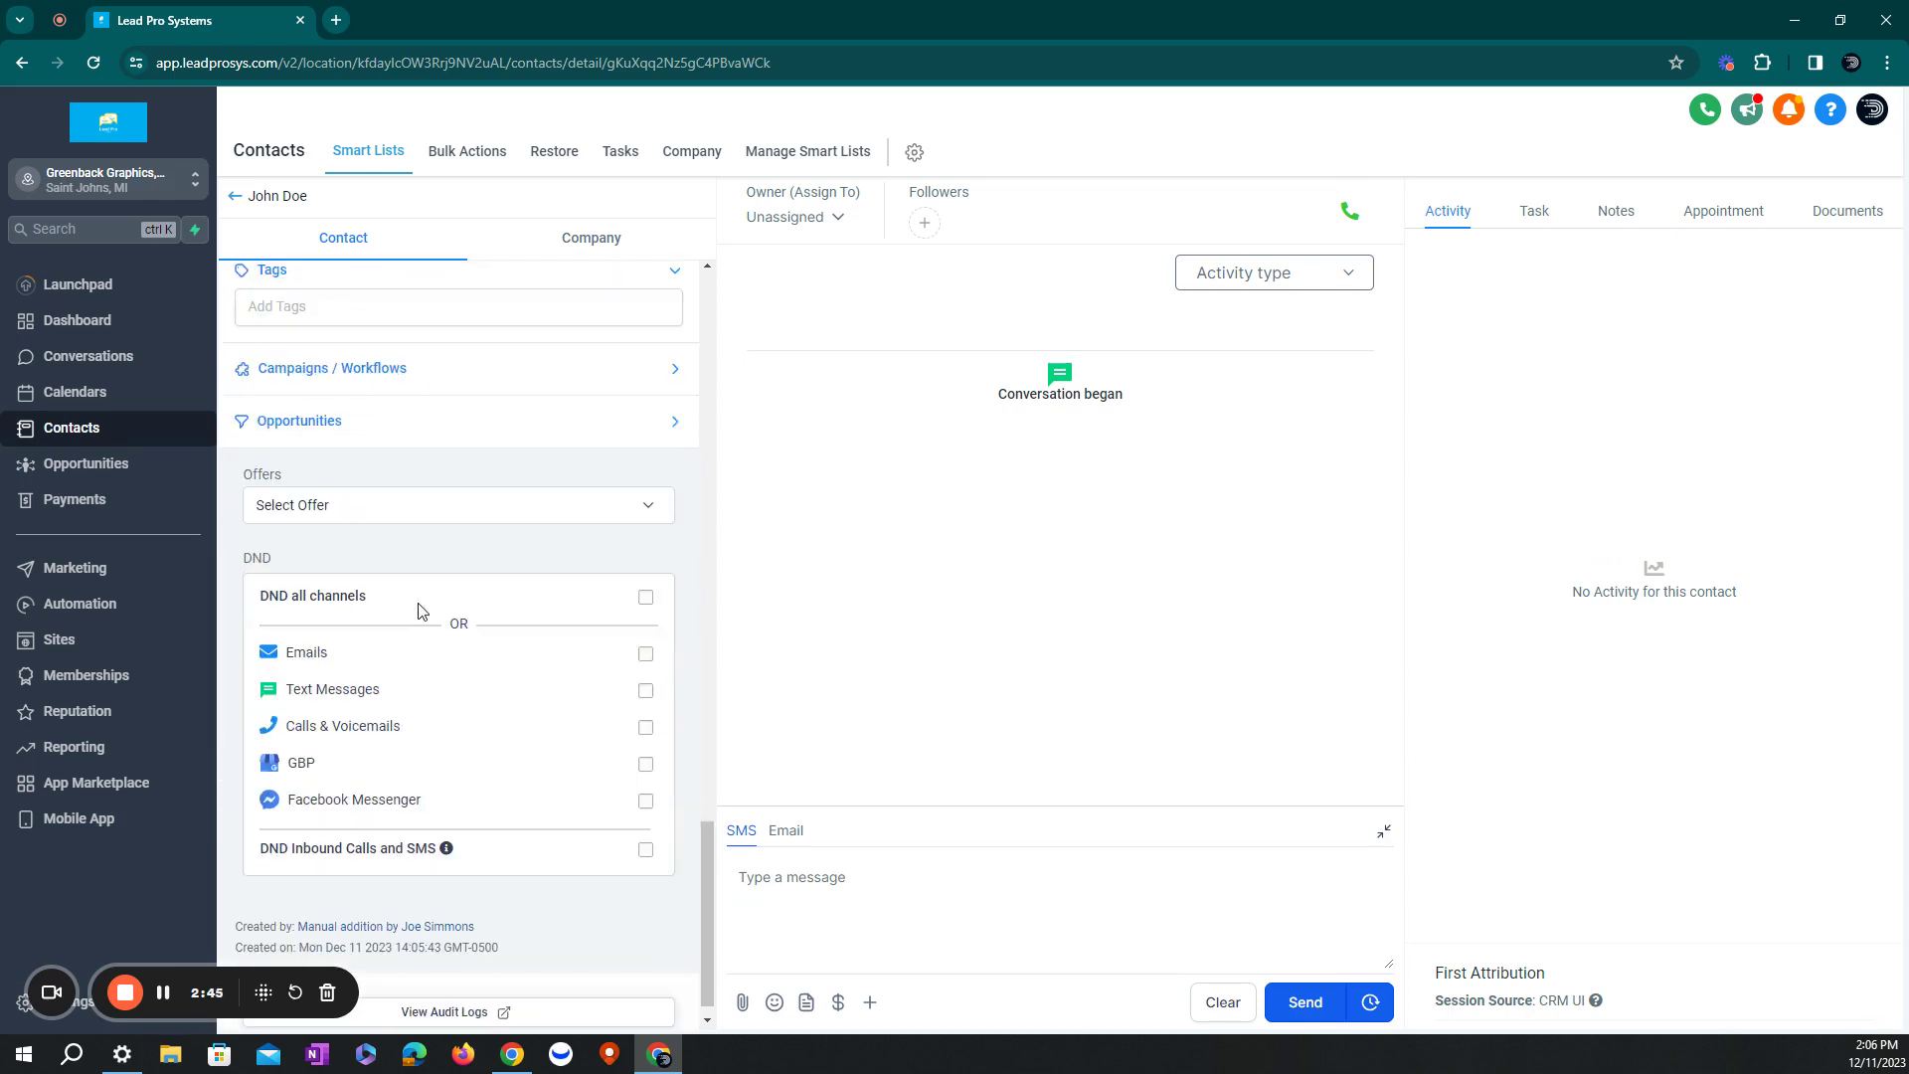
pyautogui.scroll(3, 418, 610)
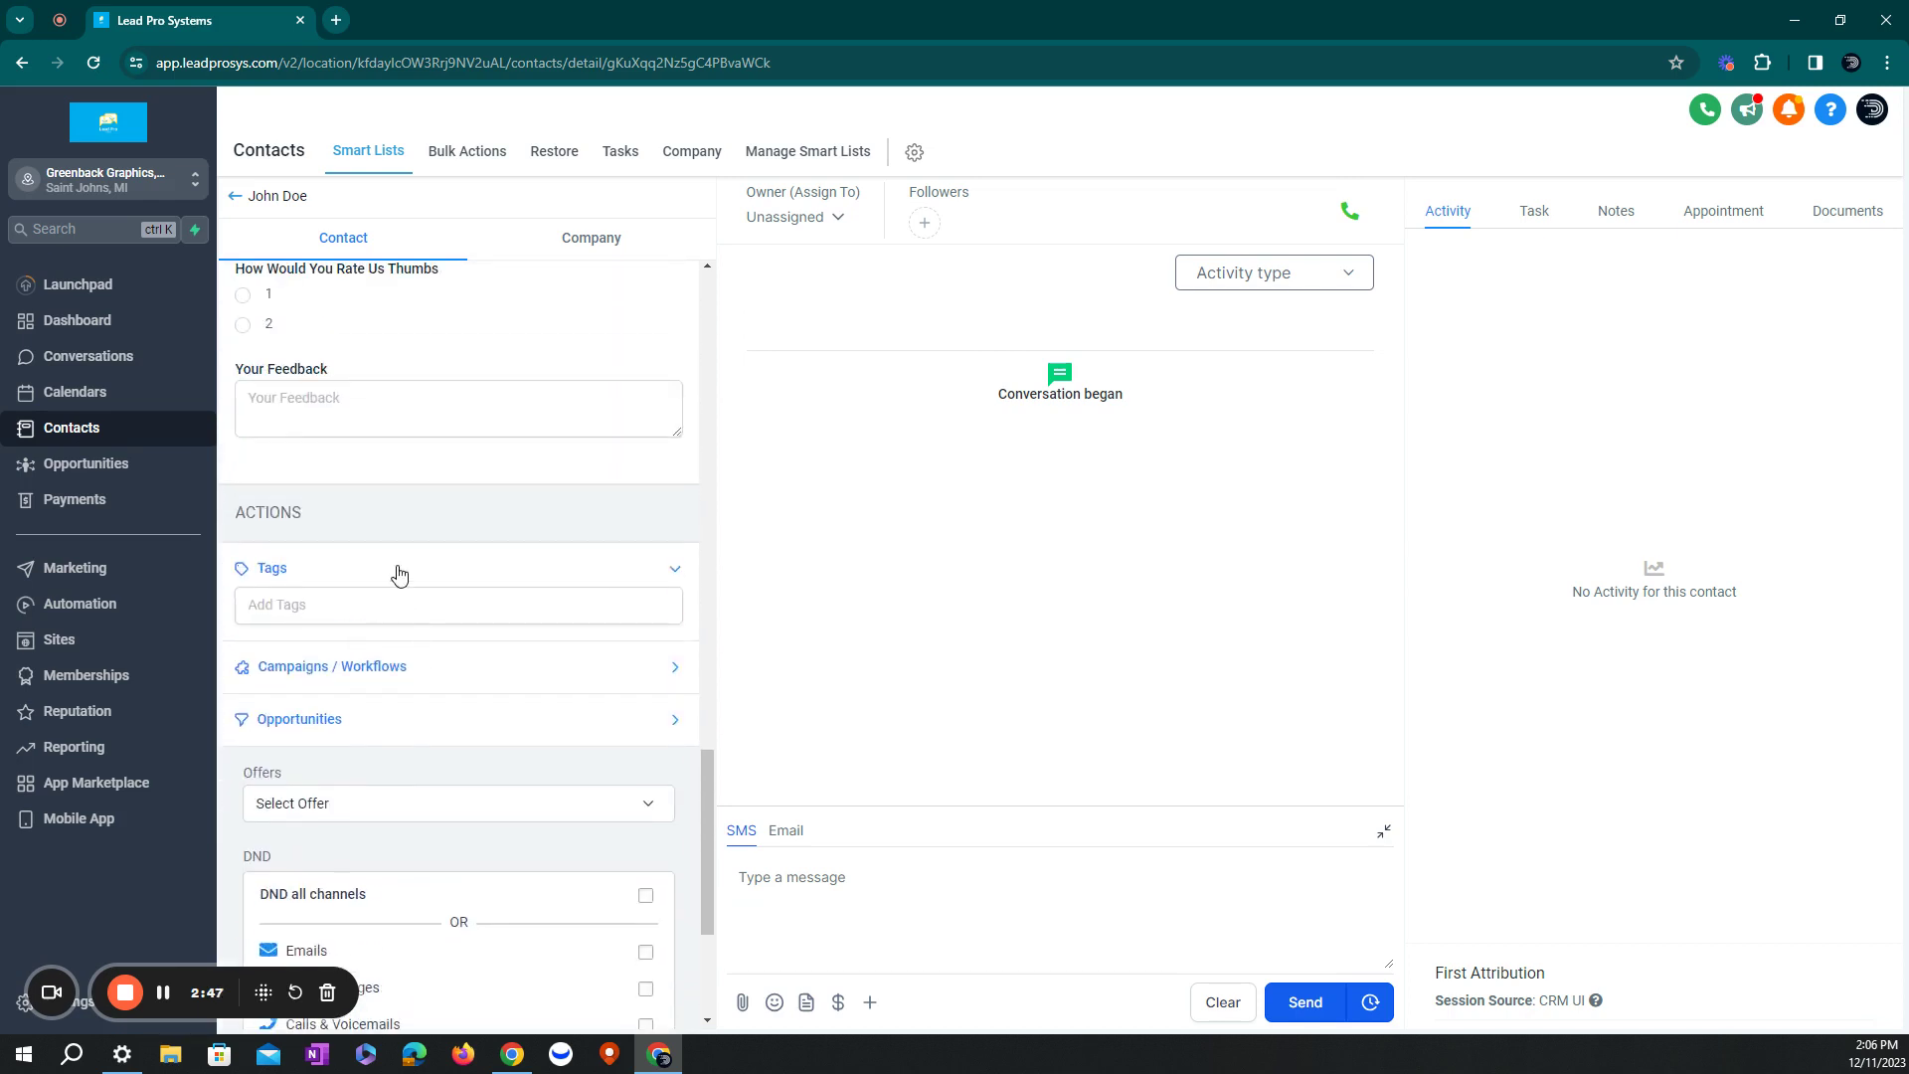
pyautogui.scroll(3, 401, 574)
pyautogui.scroll(12, 400, 573)
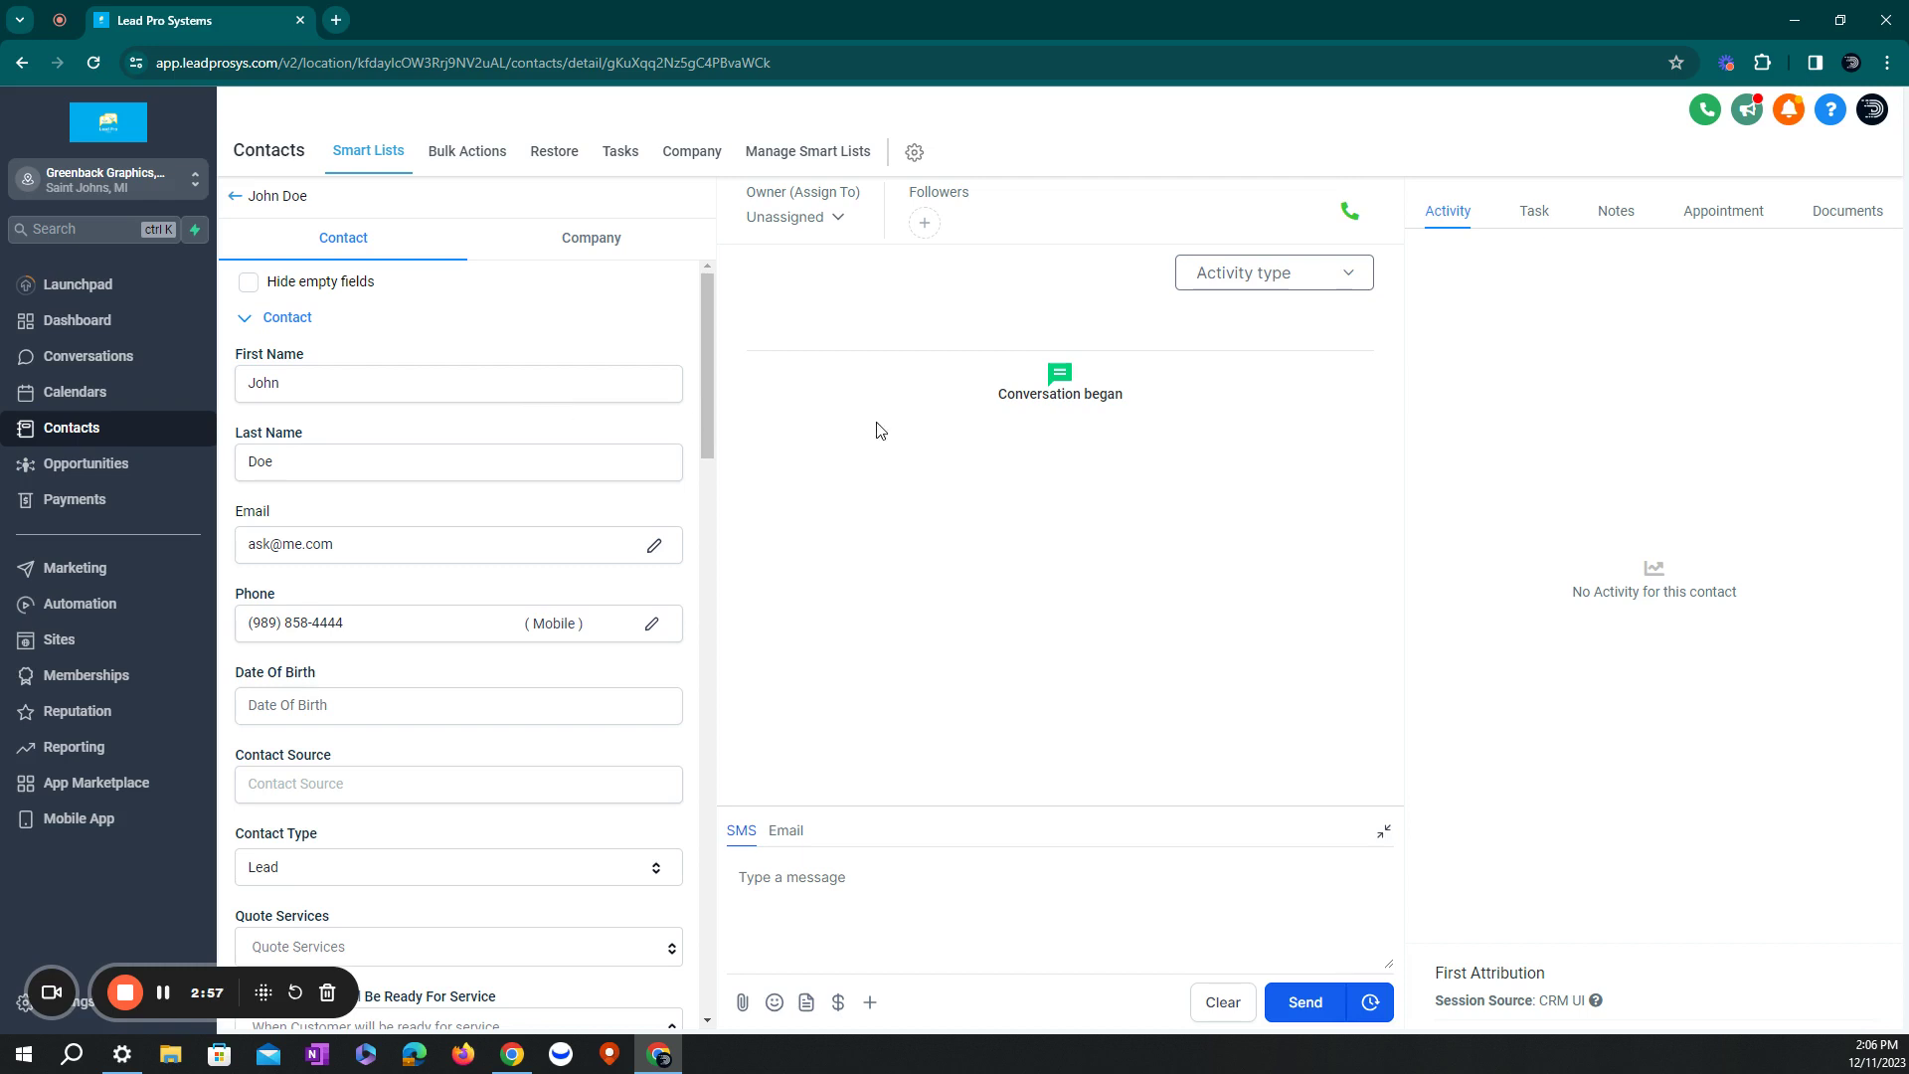
# - Add and save a 'wants call back' note on the contact, then show its tasks
pyautogui.click(1620, 221)
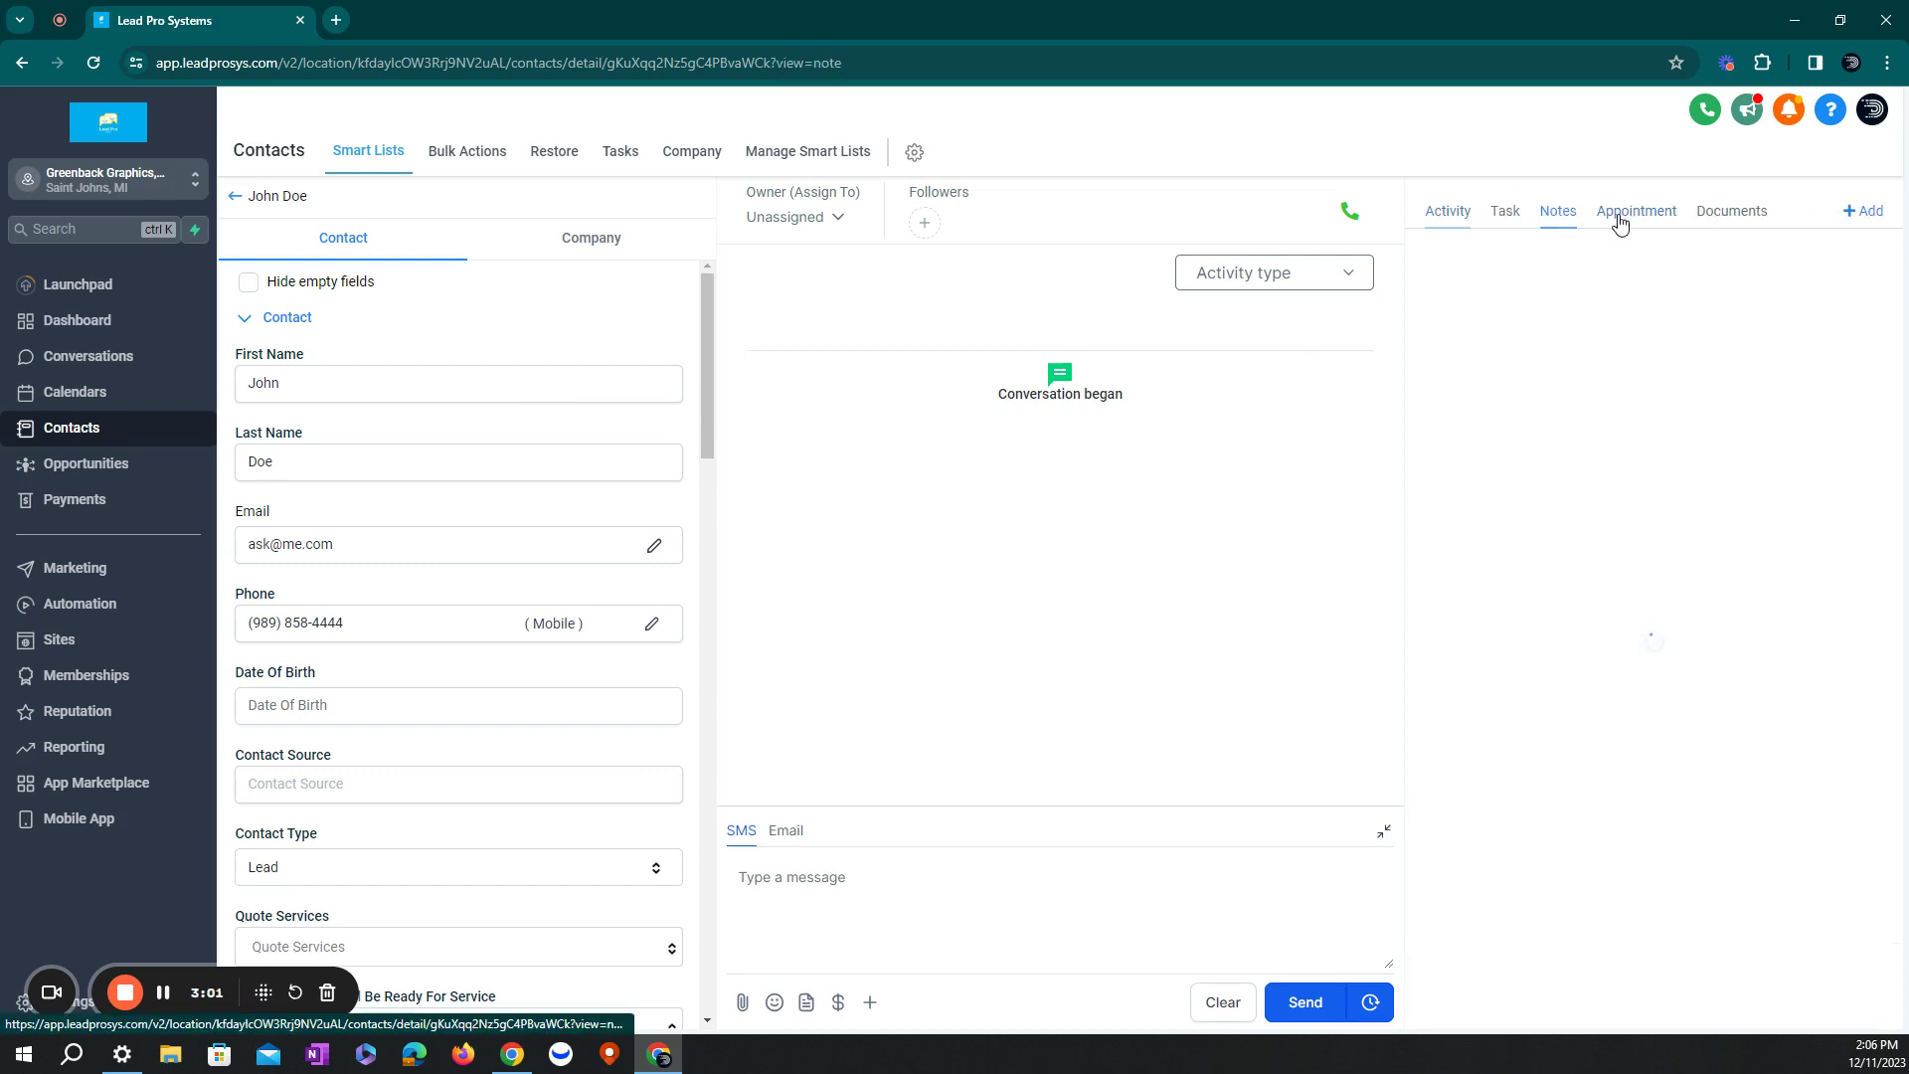
pyautogui.click(1854, 221)
pyautogui.click(1584, 310)
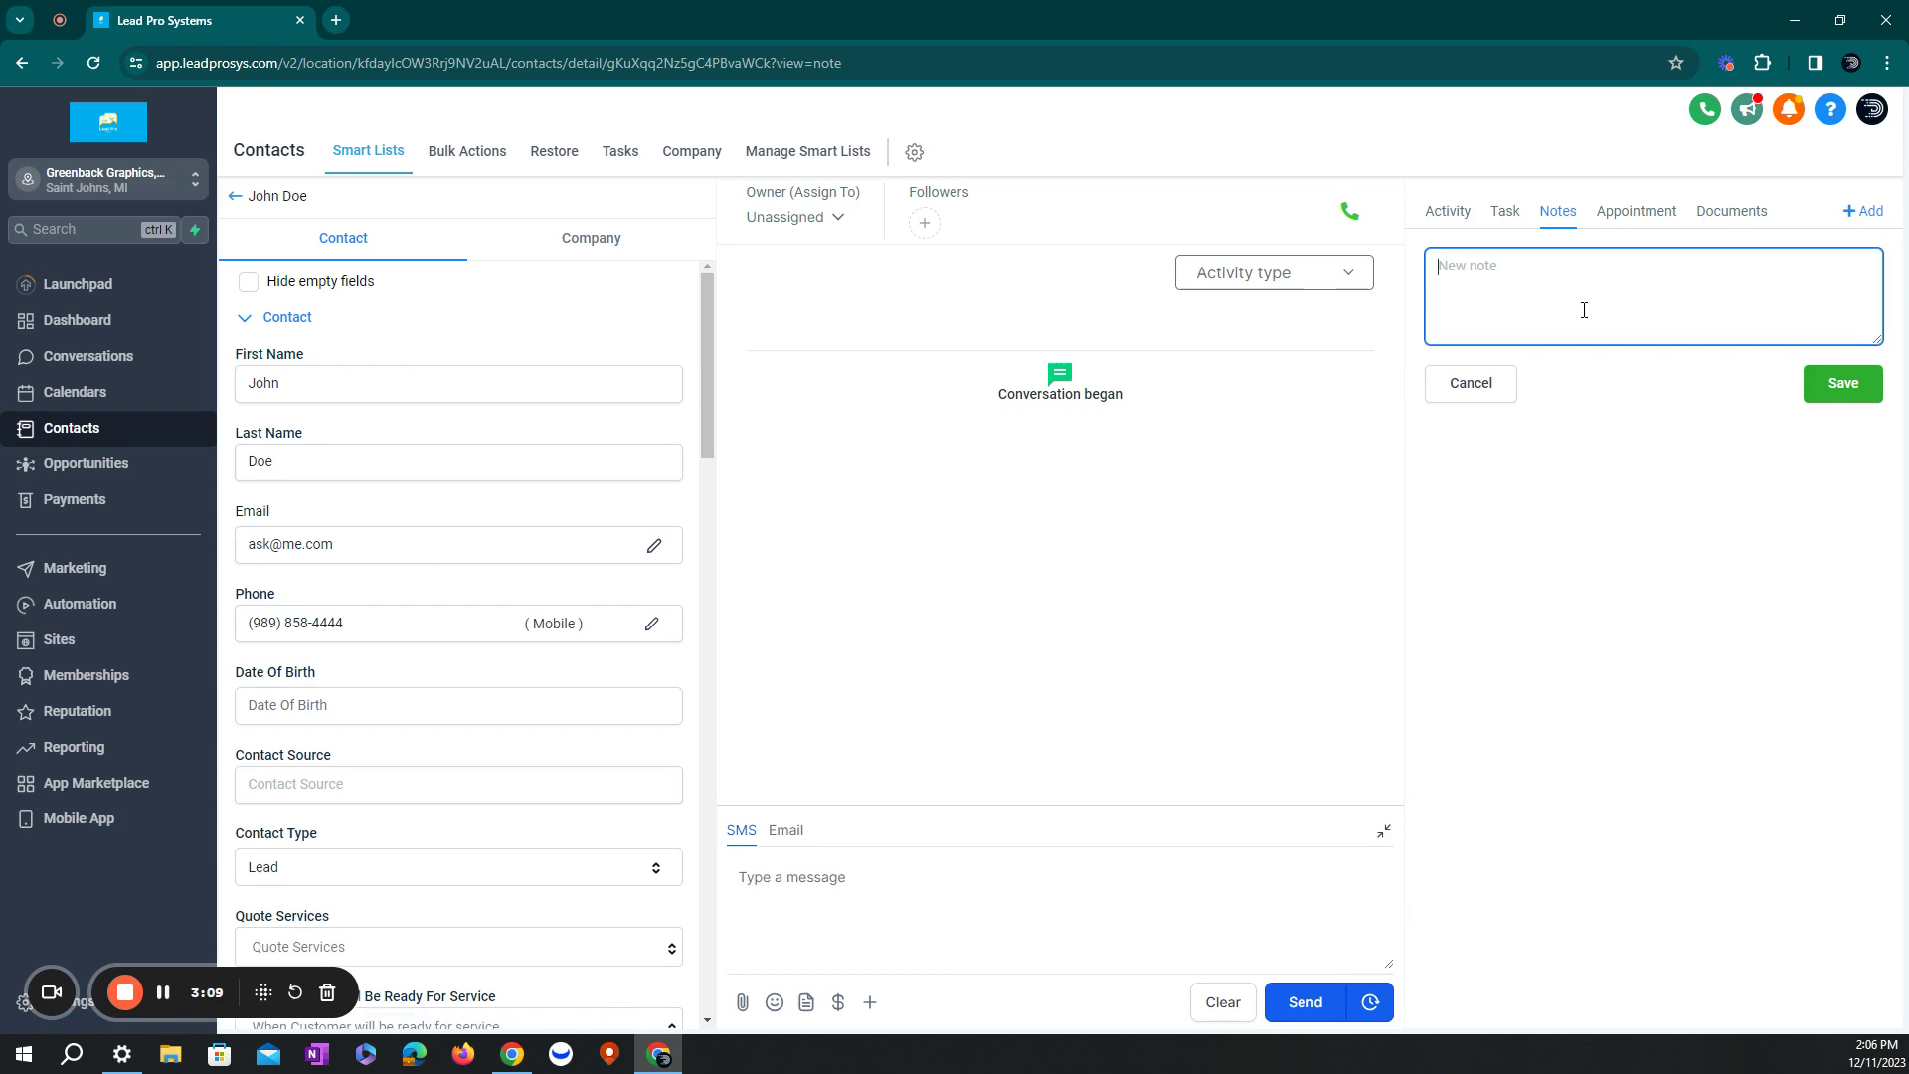
pyautogui.write('wants call back')
pyautogui.click(1833, 382)
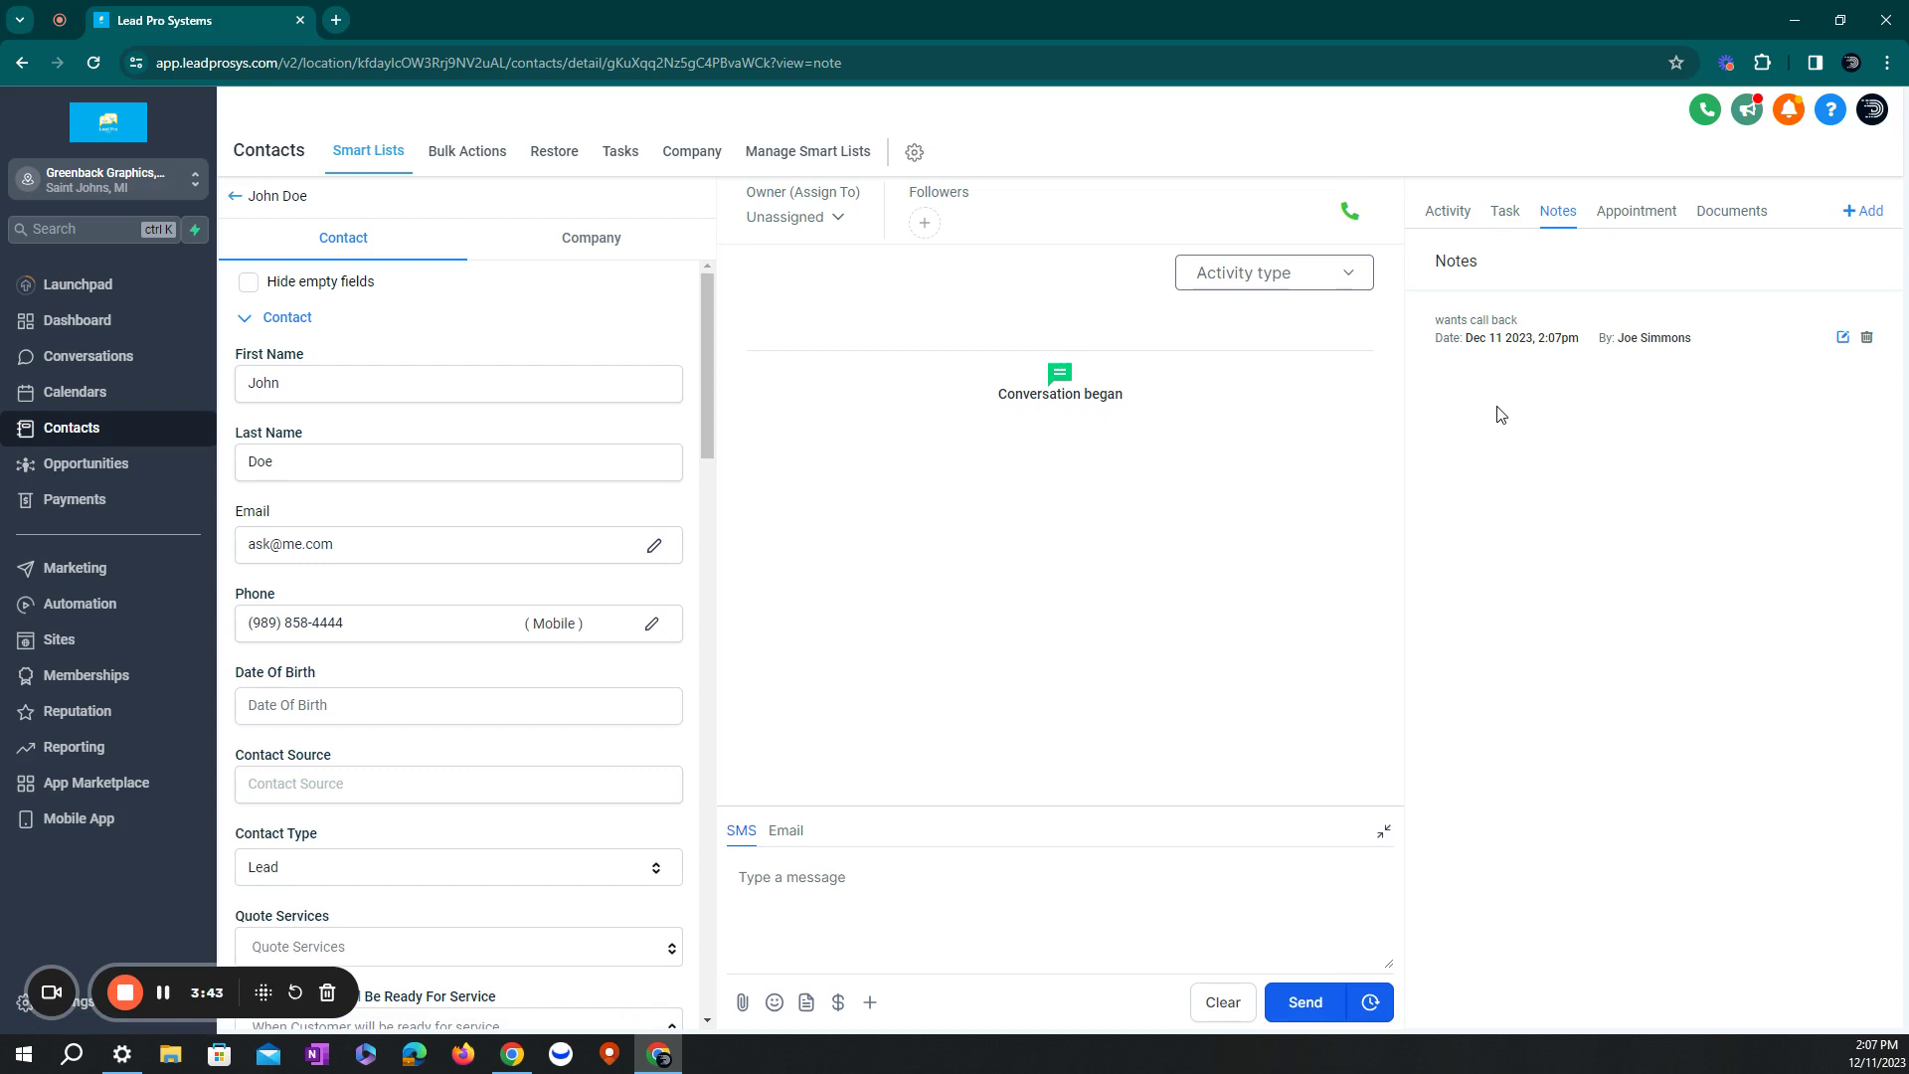
pyautogui.click(1502, 212)
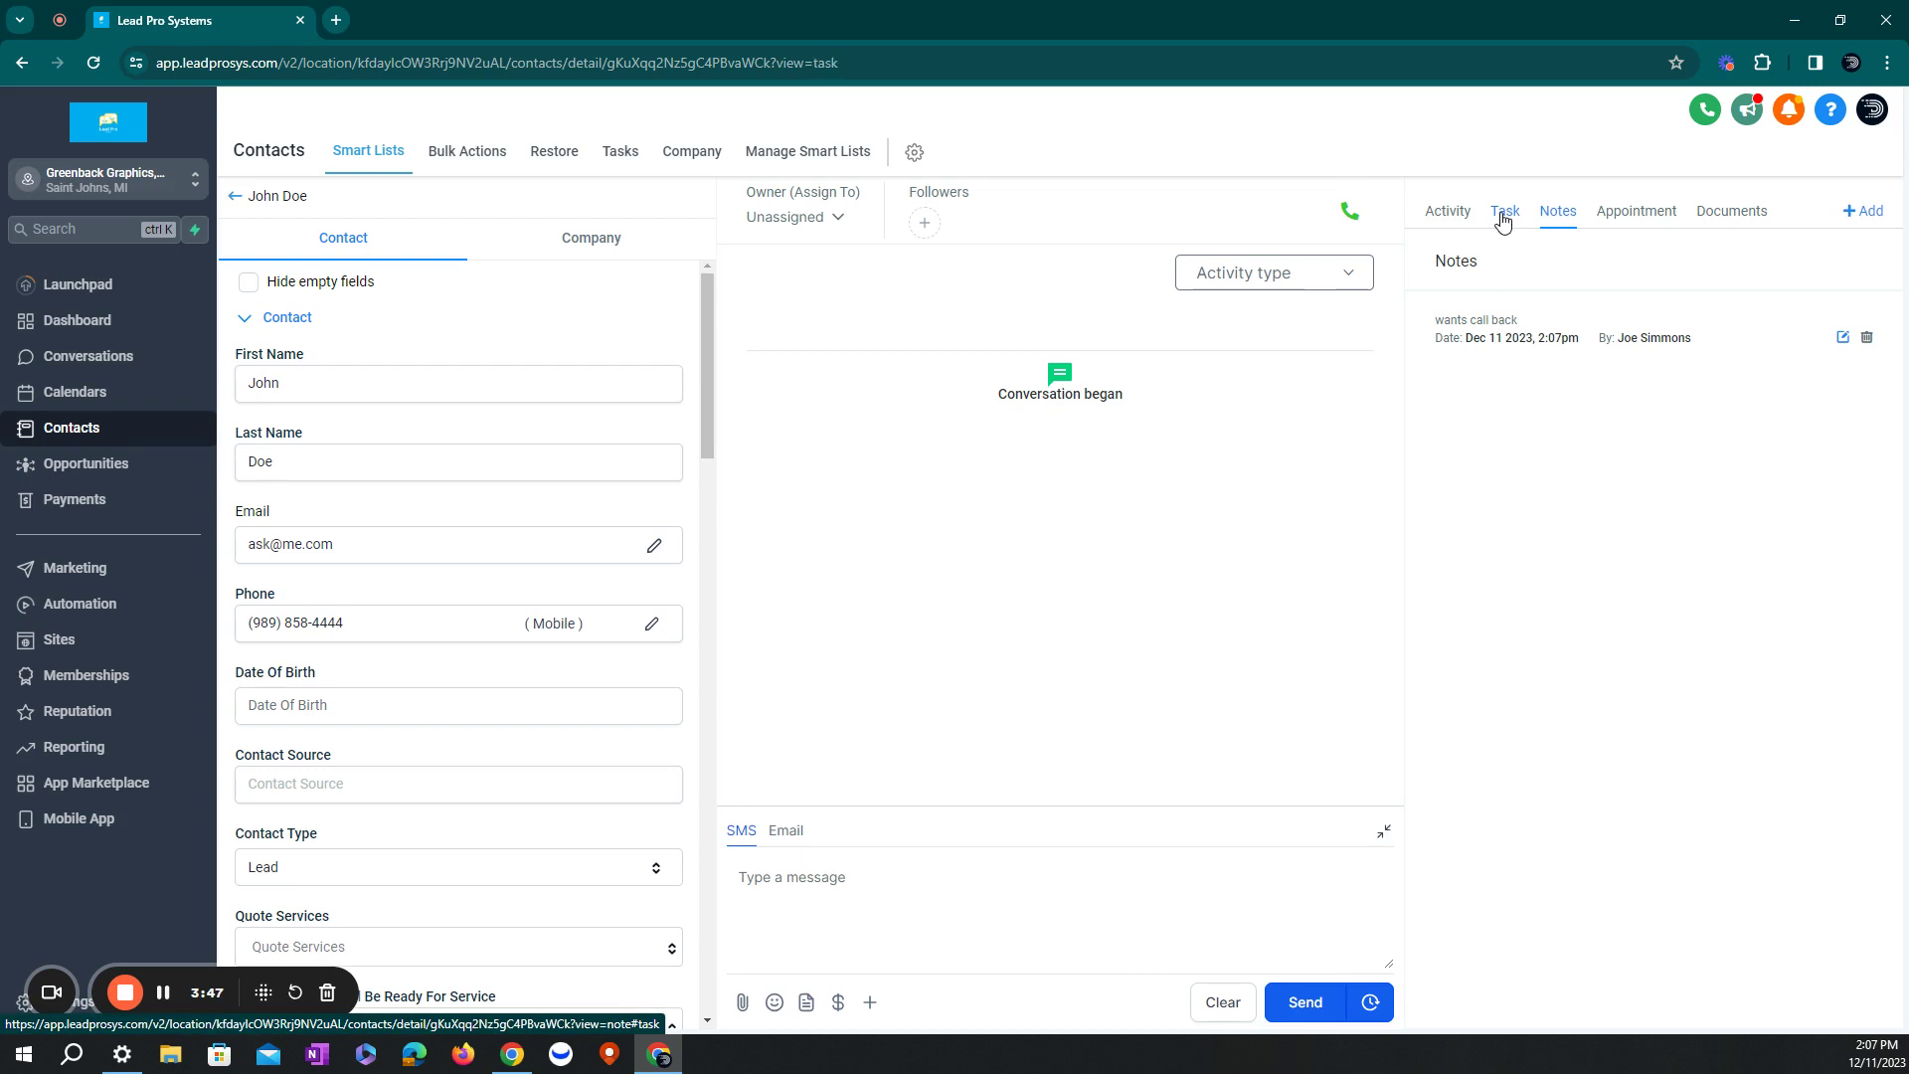
# - Create a task titled 'Call Back' with description 'Customer wants call back about a quote'
pyautogui.click(1861, 211)
pyautogui.click(1485, 282)
pyautogui.write('Ca')
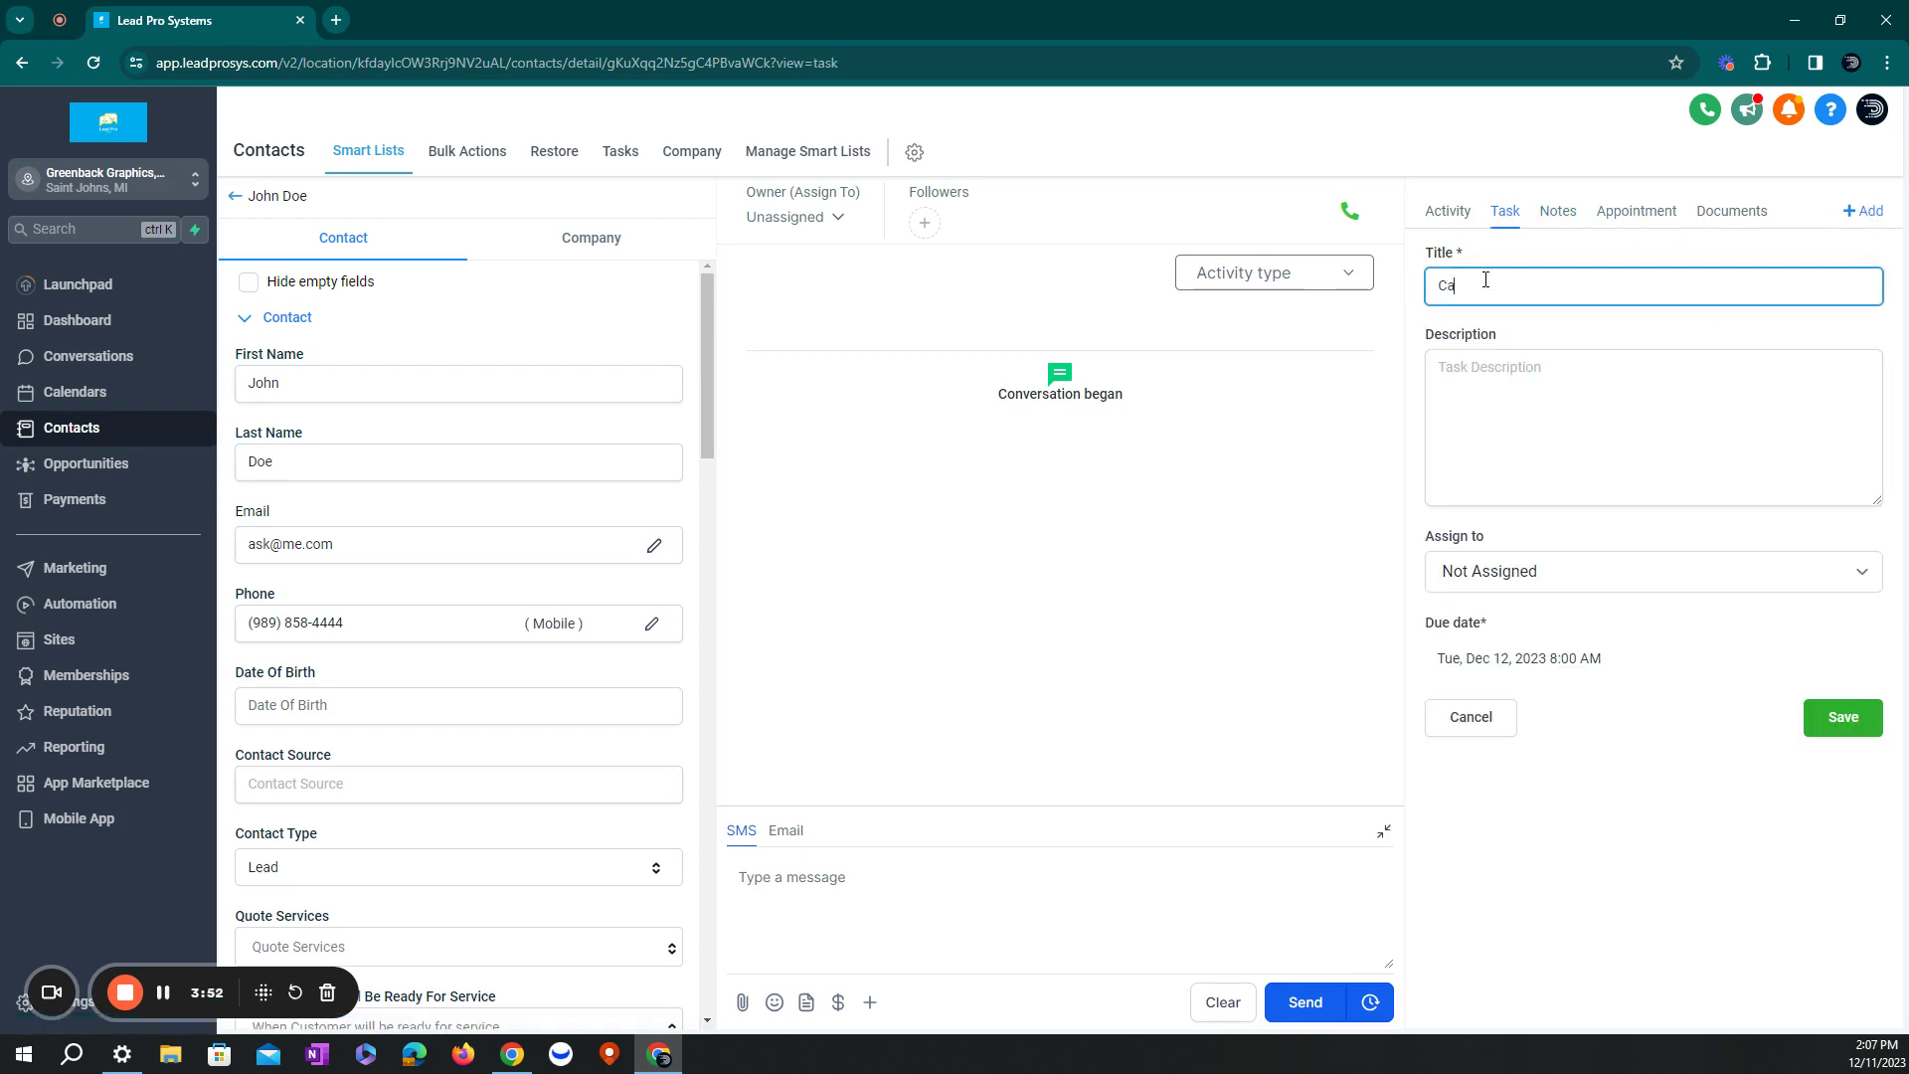
pyautogui.write('ll Back')
pyautogui.click(1486, 374)
pyautogui.write('Customer wants call back')
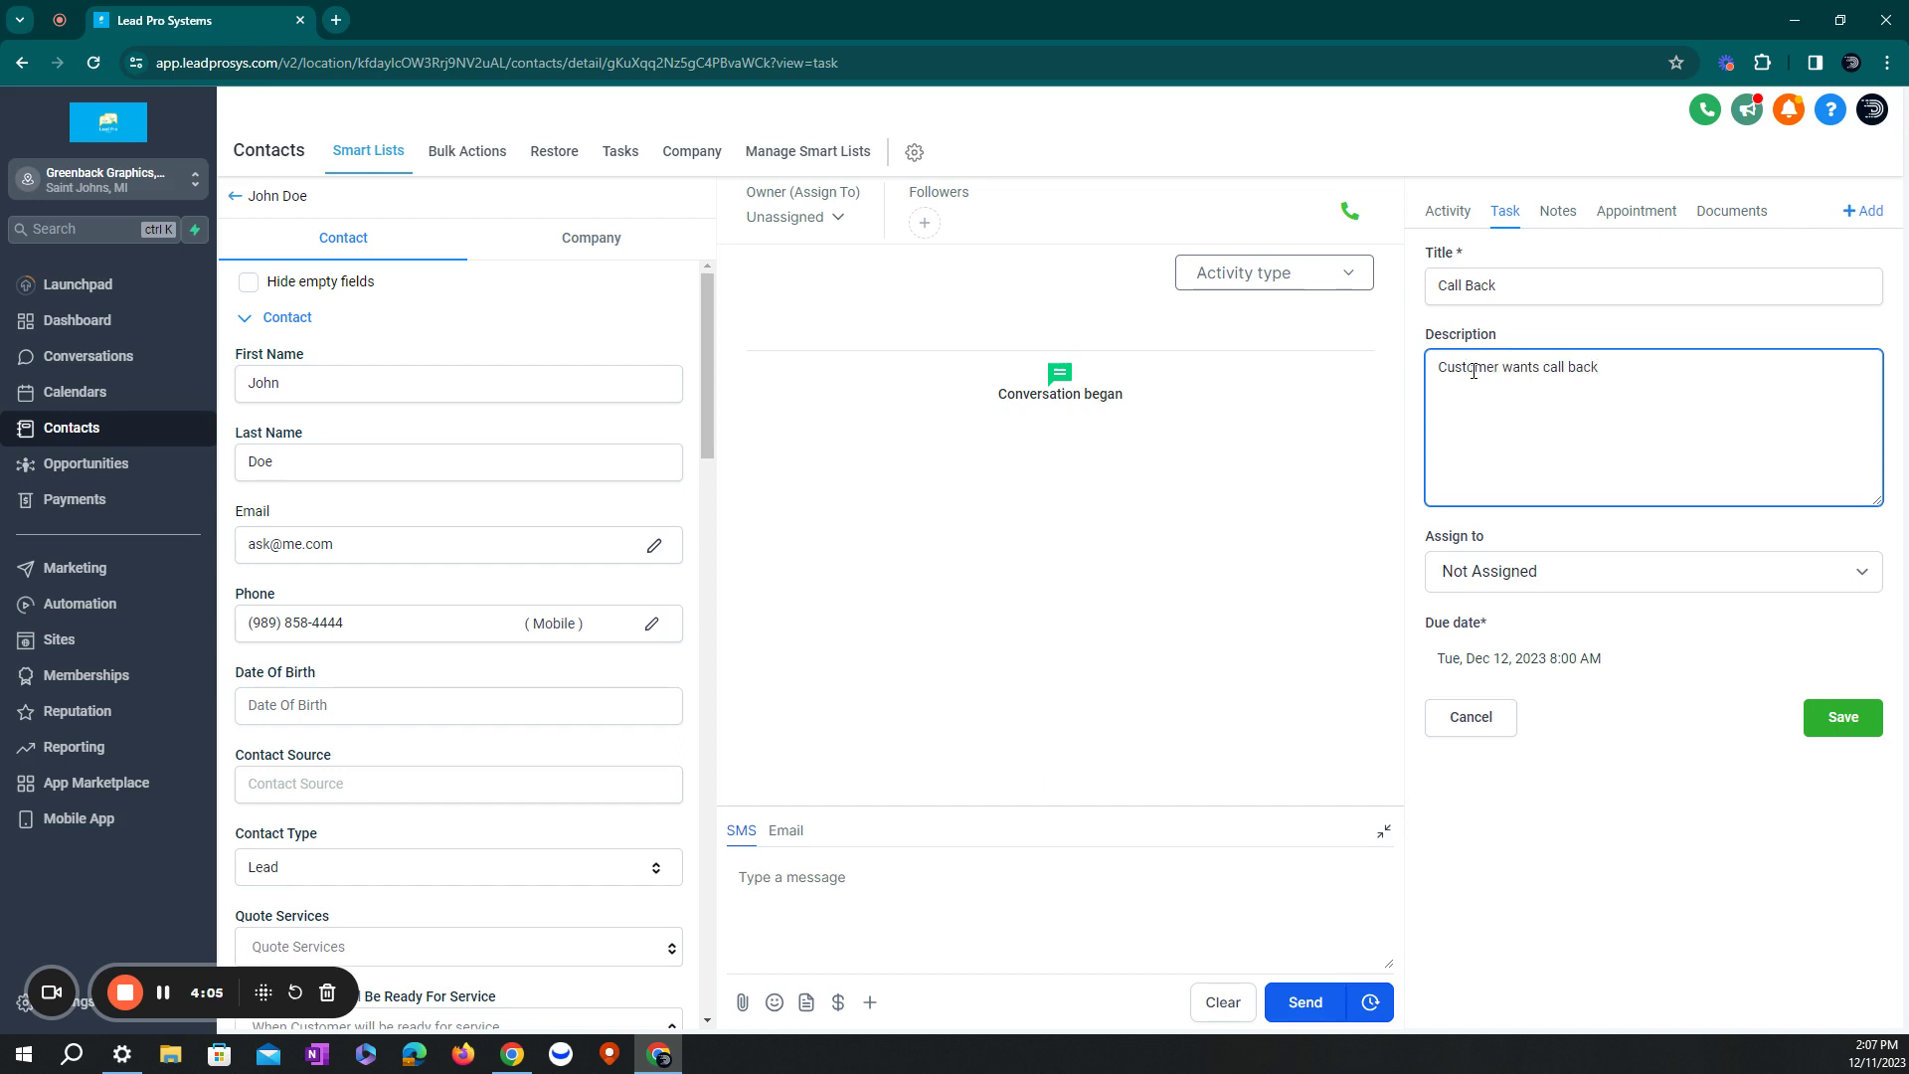
pyautogui.write(' about a quote')
# - Assign the task to a team member, set it due Dec 13 at 8:10, and save
pyautogui.click(1511, 573)
pyautogui.click(1470, 624)
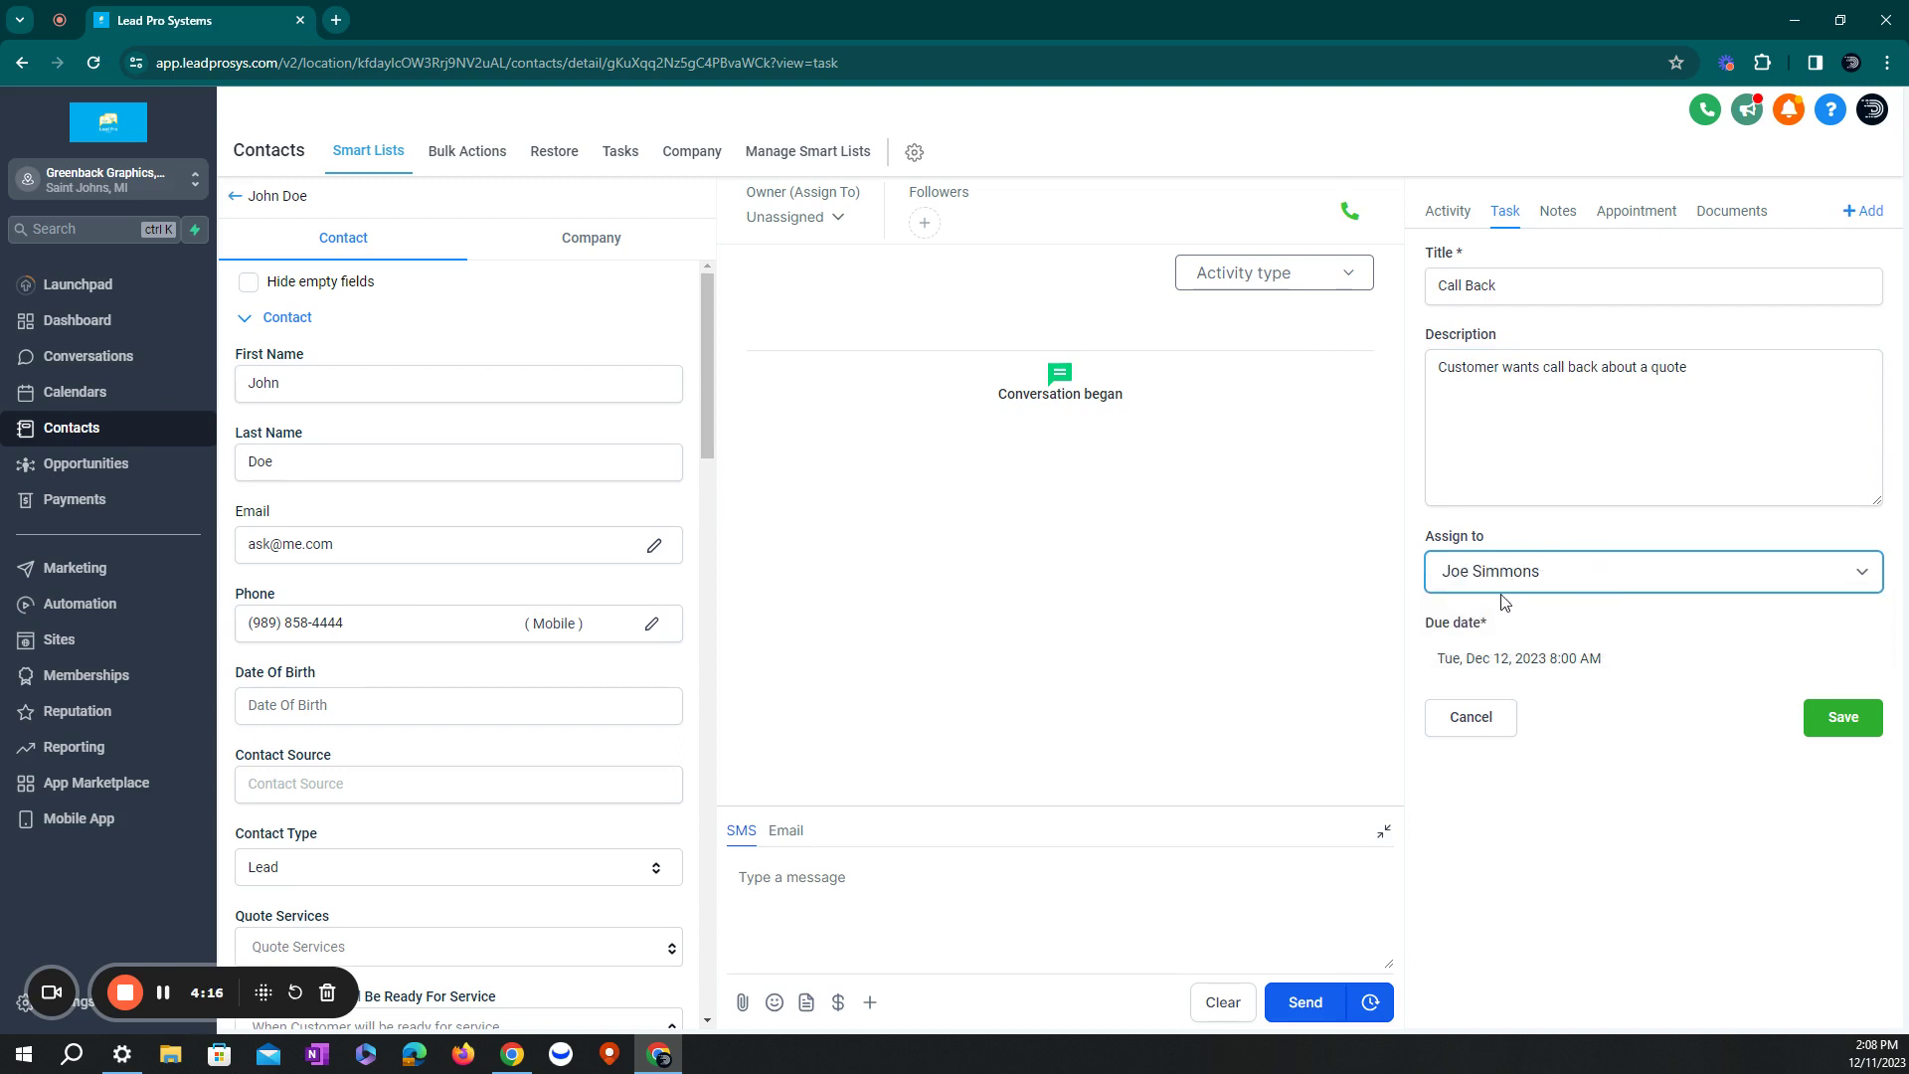
pyautogui.click(1548, 660)
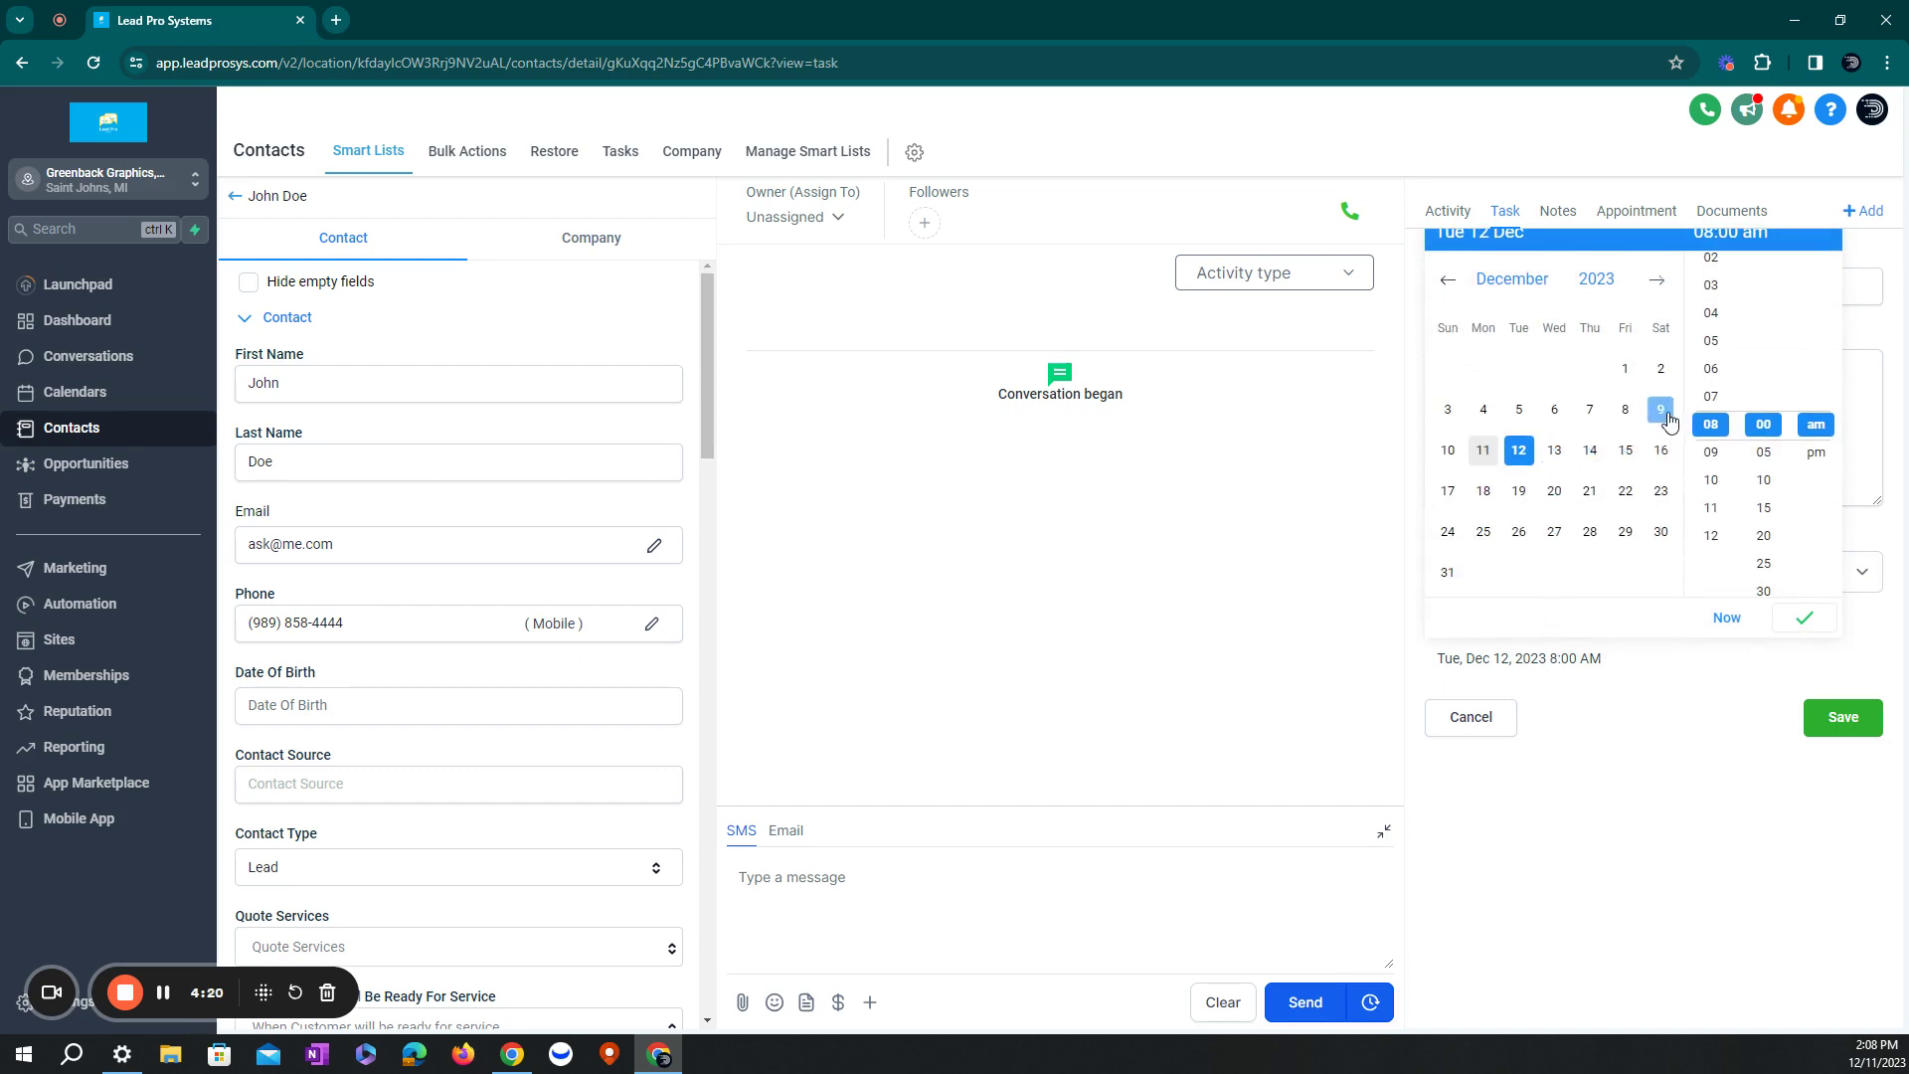
pyautogui.click(1763, 480)
pyautogui.click(1555, 450)
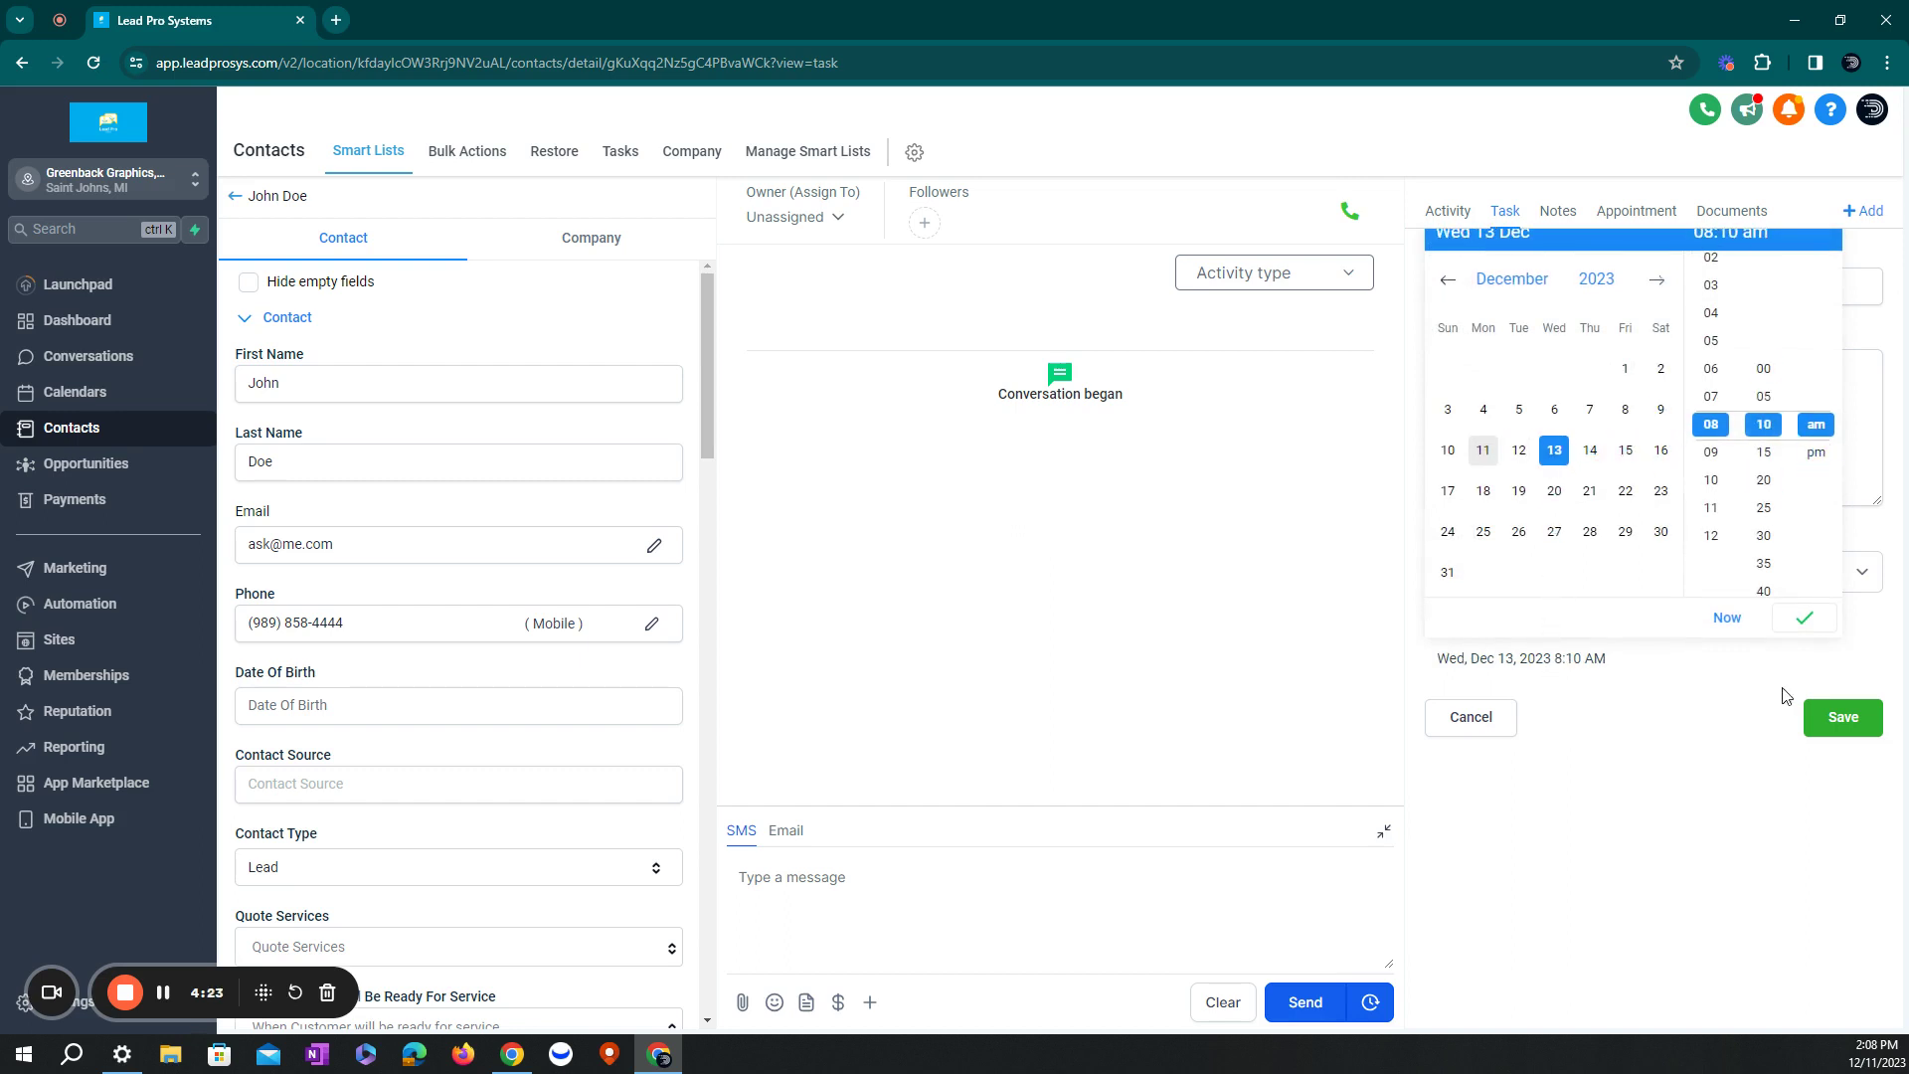
pyautogui.click(1829, 716)
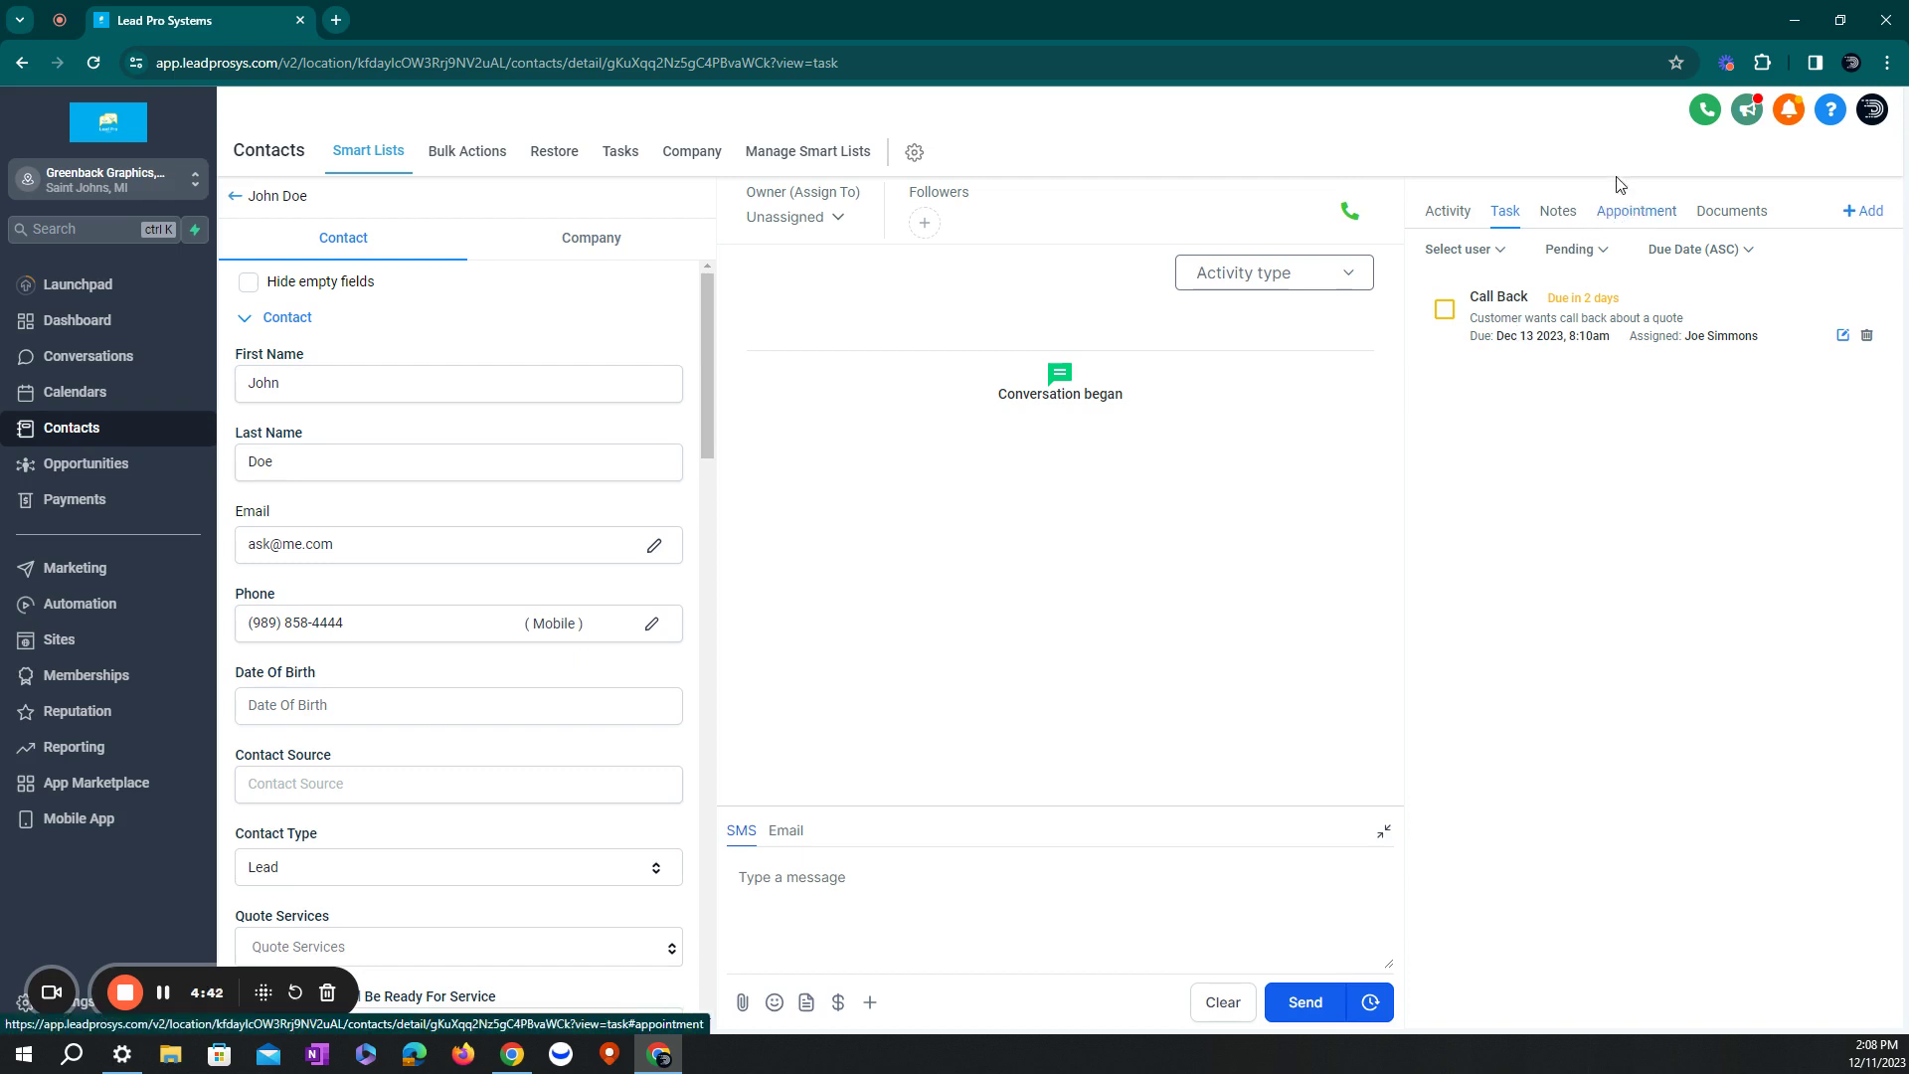
# - View the contact's appointments, opening Book Appointment and closing it without booking
pyautogui.click(1628, 221)
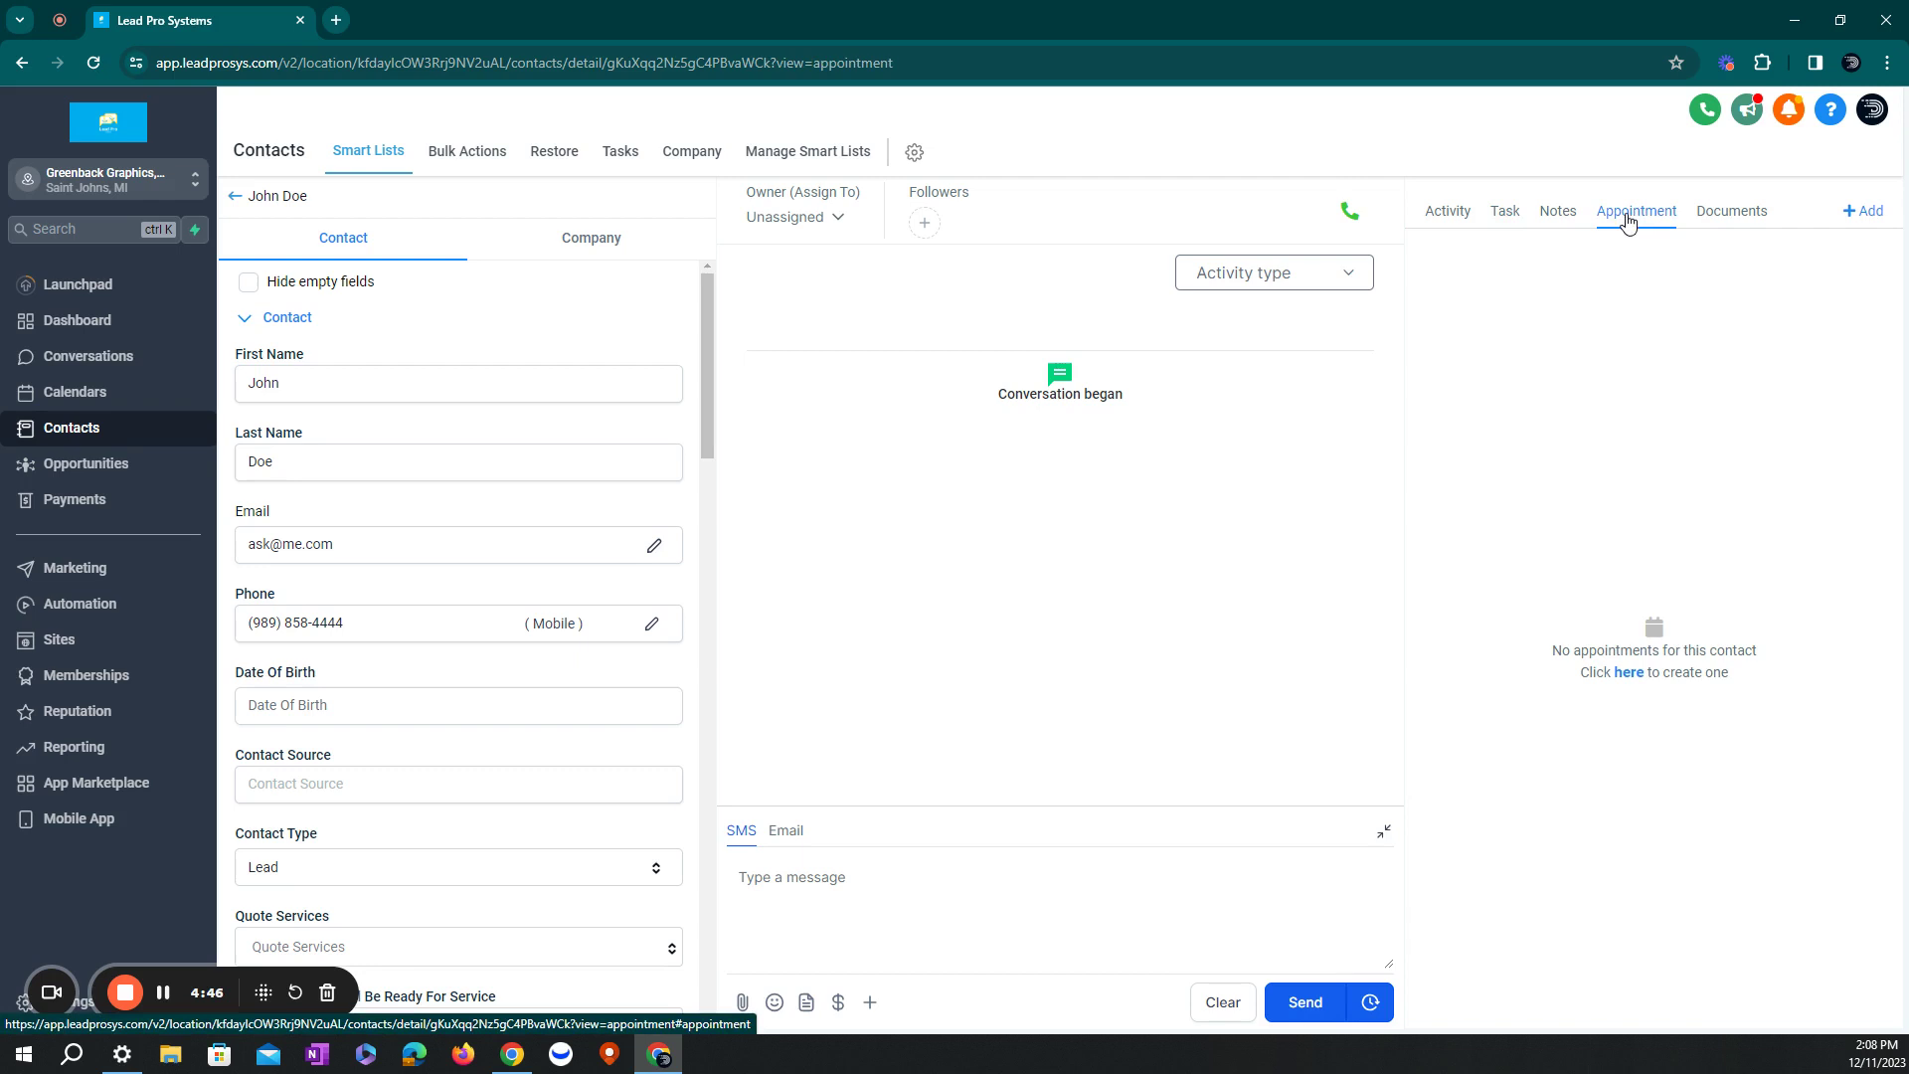
pyautogui.click(1863, 210)
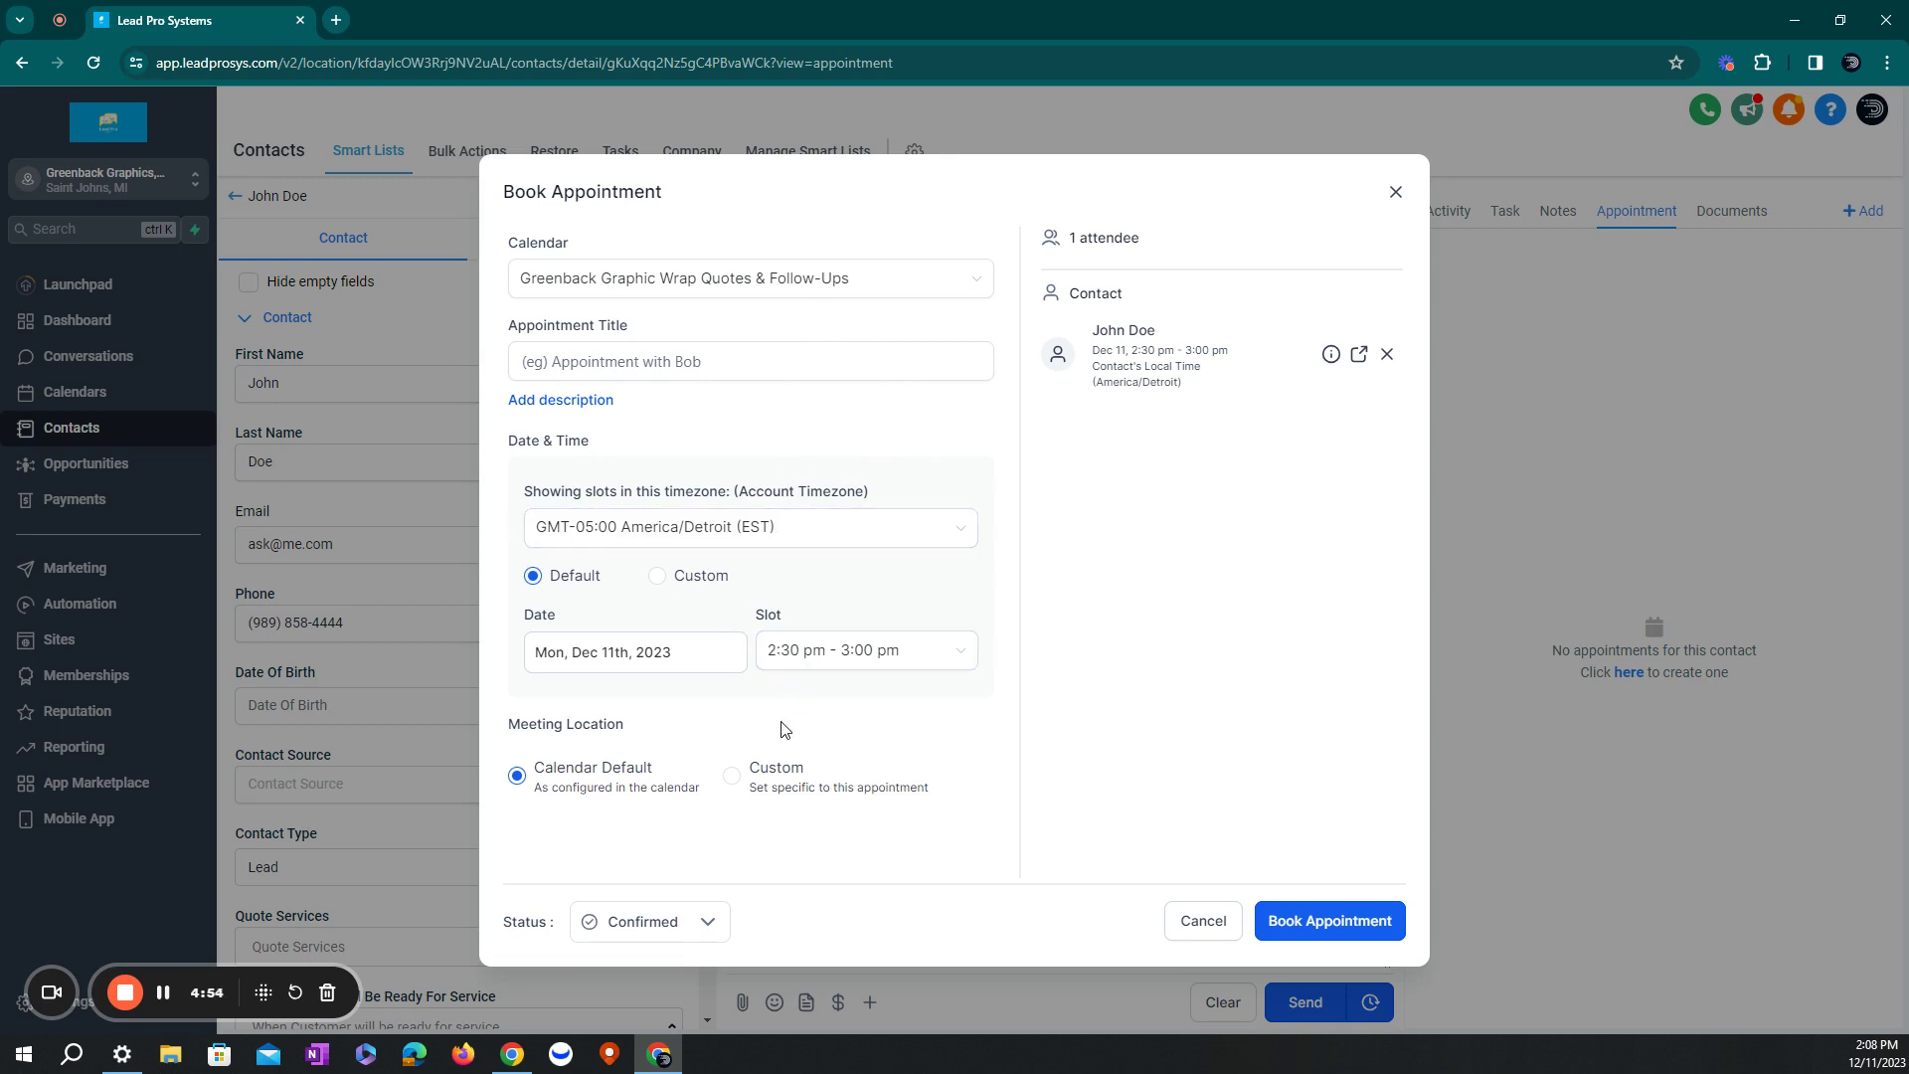
pyautogui.click(1396, 192)
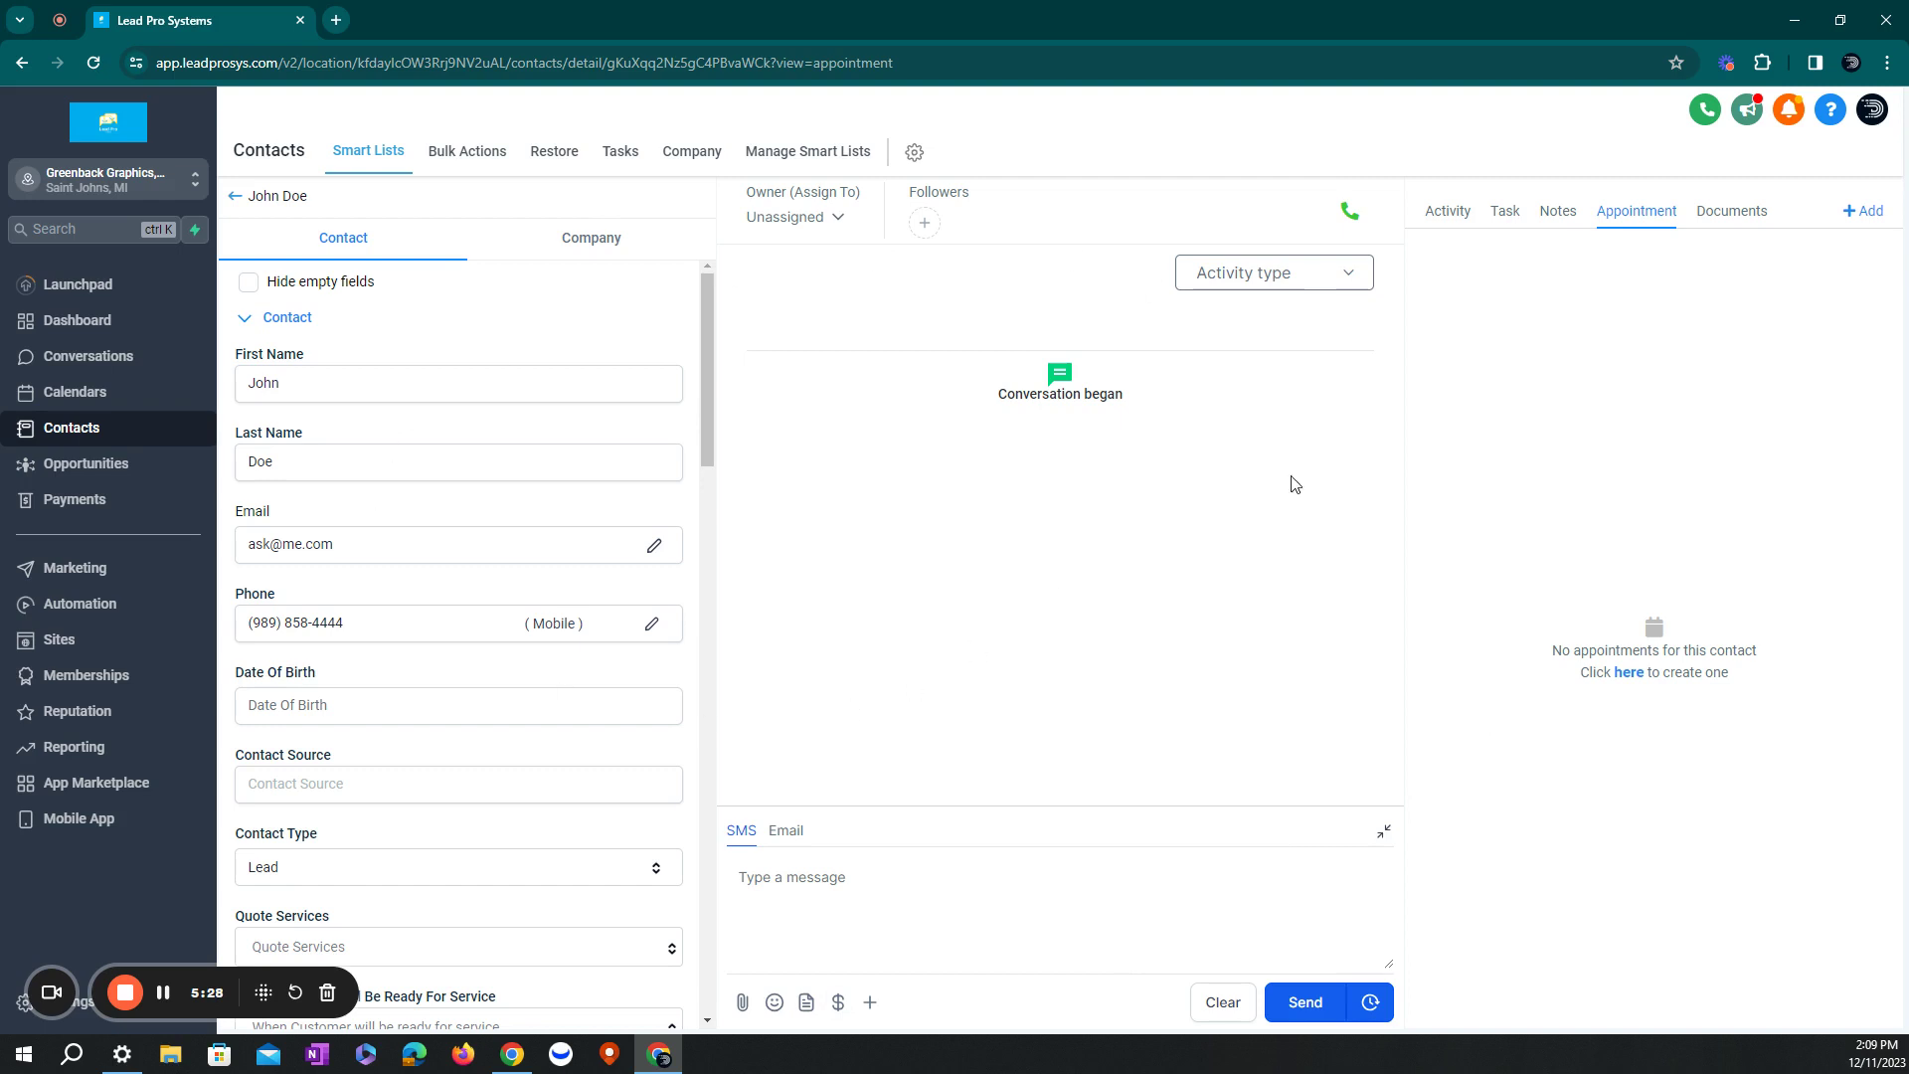
# - Send the contact an SMS reading 'Hello', fixing the initial 'heloo' typo
pyautogui.click(1560, 218)
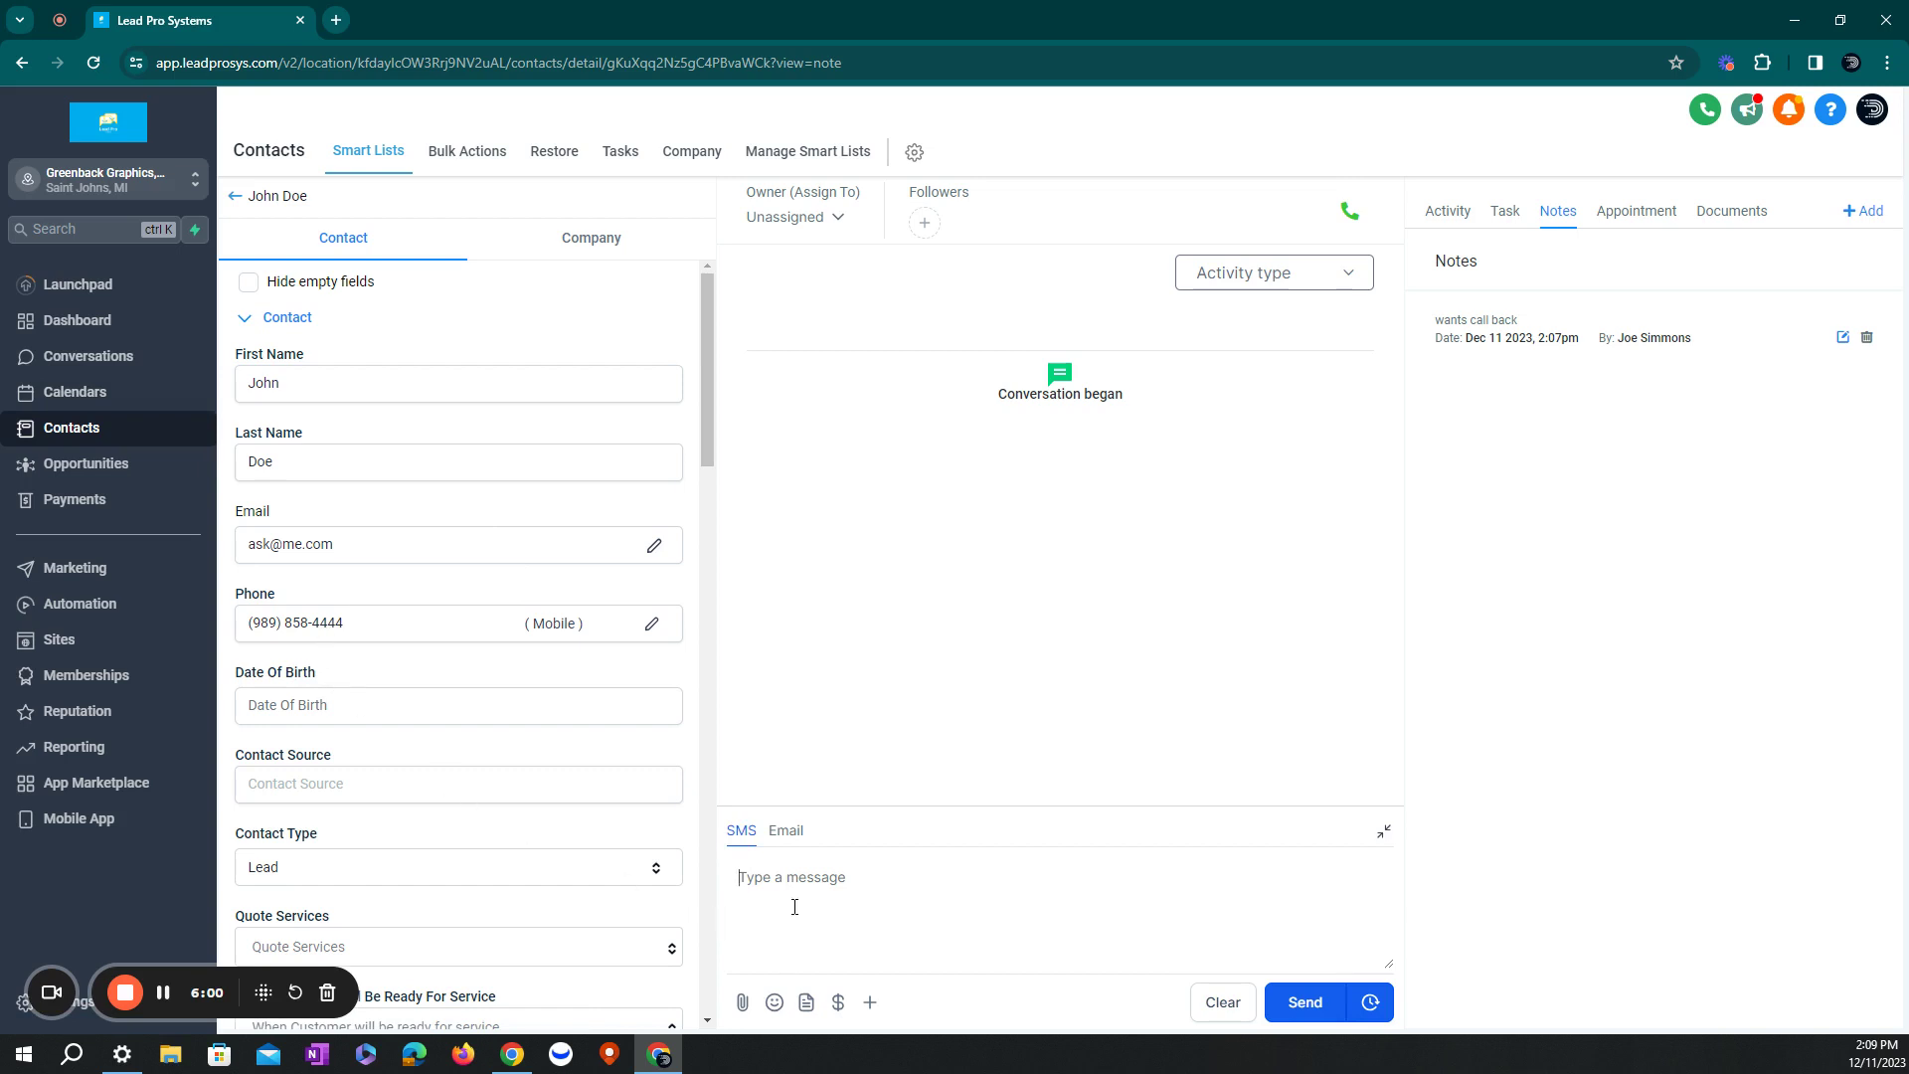
pyautogui.write('heloo')
pyautogui.press('BackSpace')
pyautogui.press('BackSpace')
pyautogui.press('BackSpace')
pyautogui.press('BackSpace')
pyautogui.press('BackSpace')
pyautogui.write('Hello')
pyautogui.press('Return')
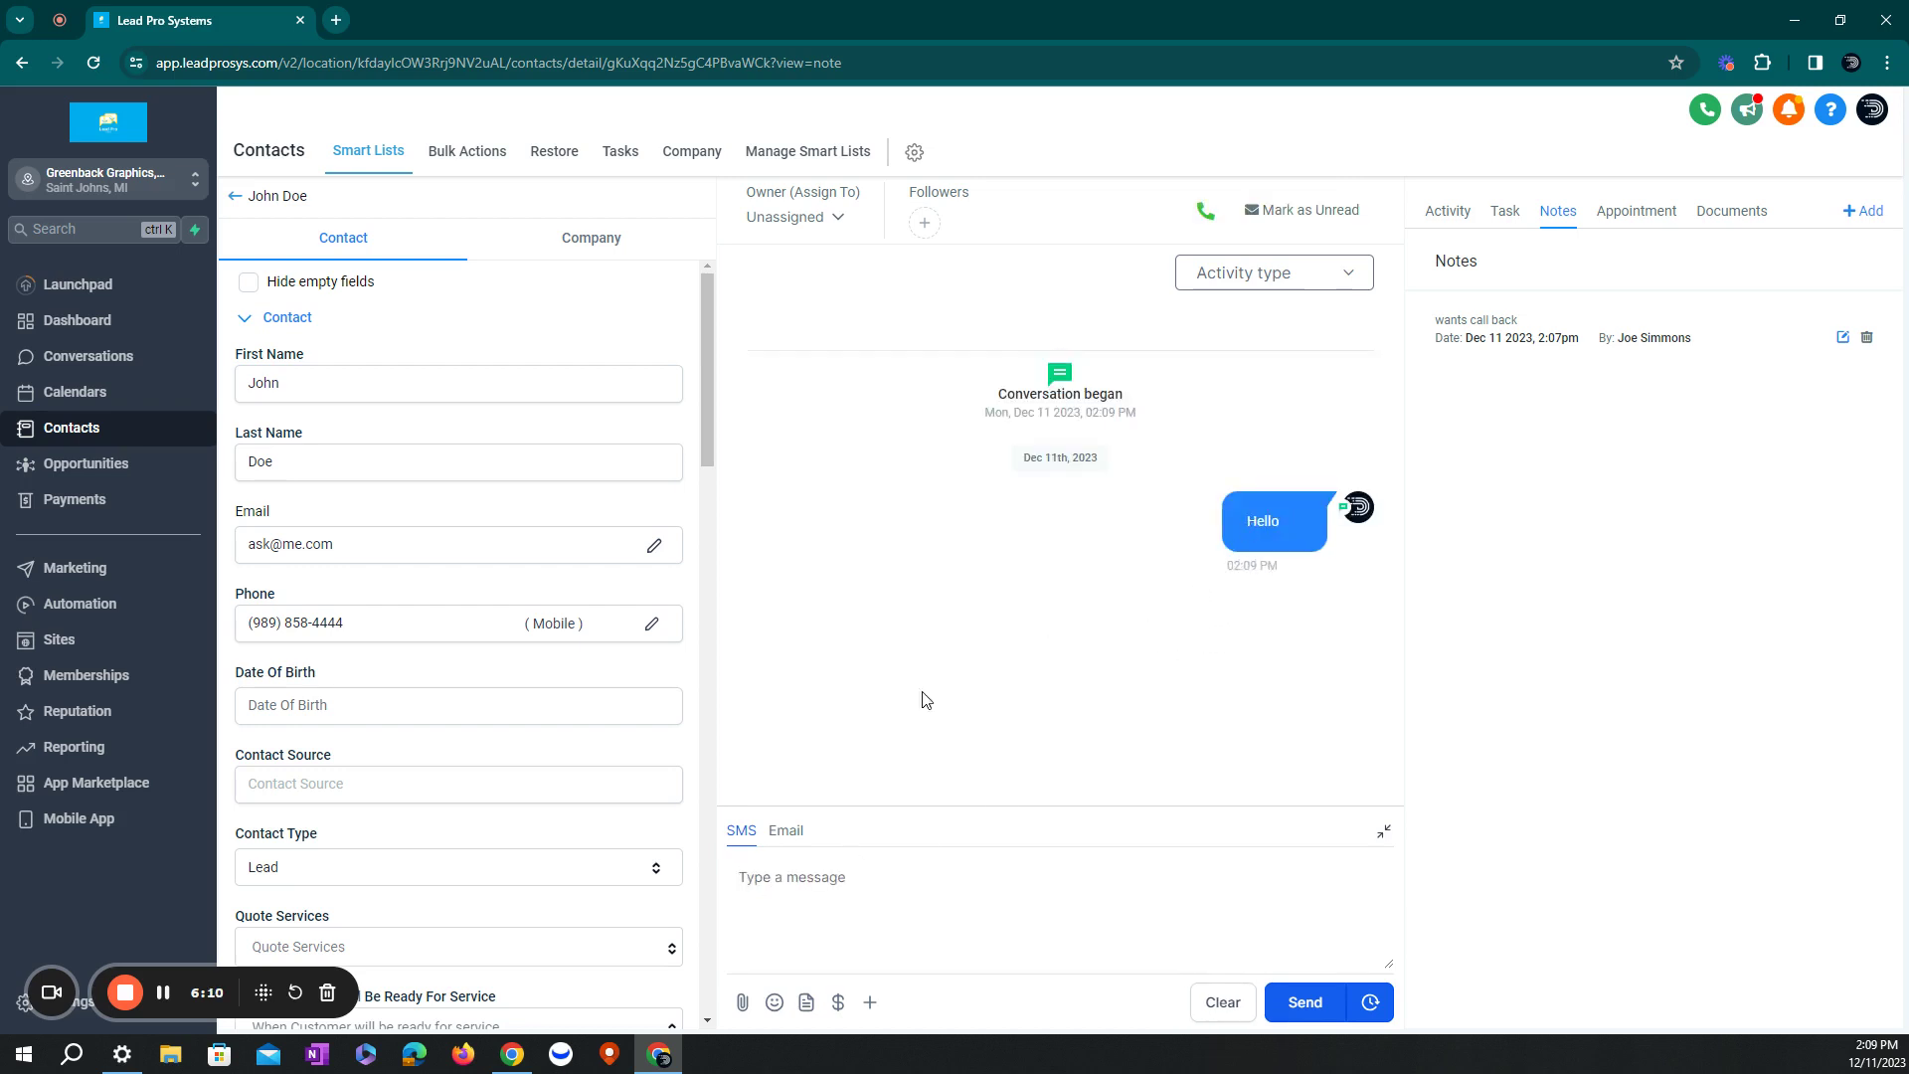
# - Fill an email draft from the Snowmobile Quote template and review its body
pyautogui.click(789, 838)
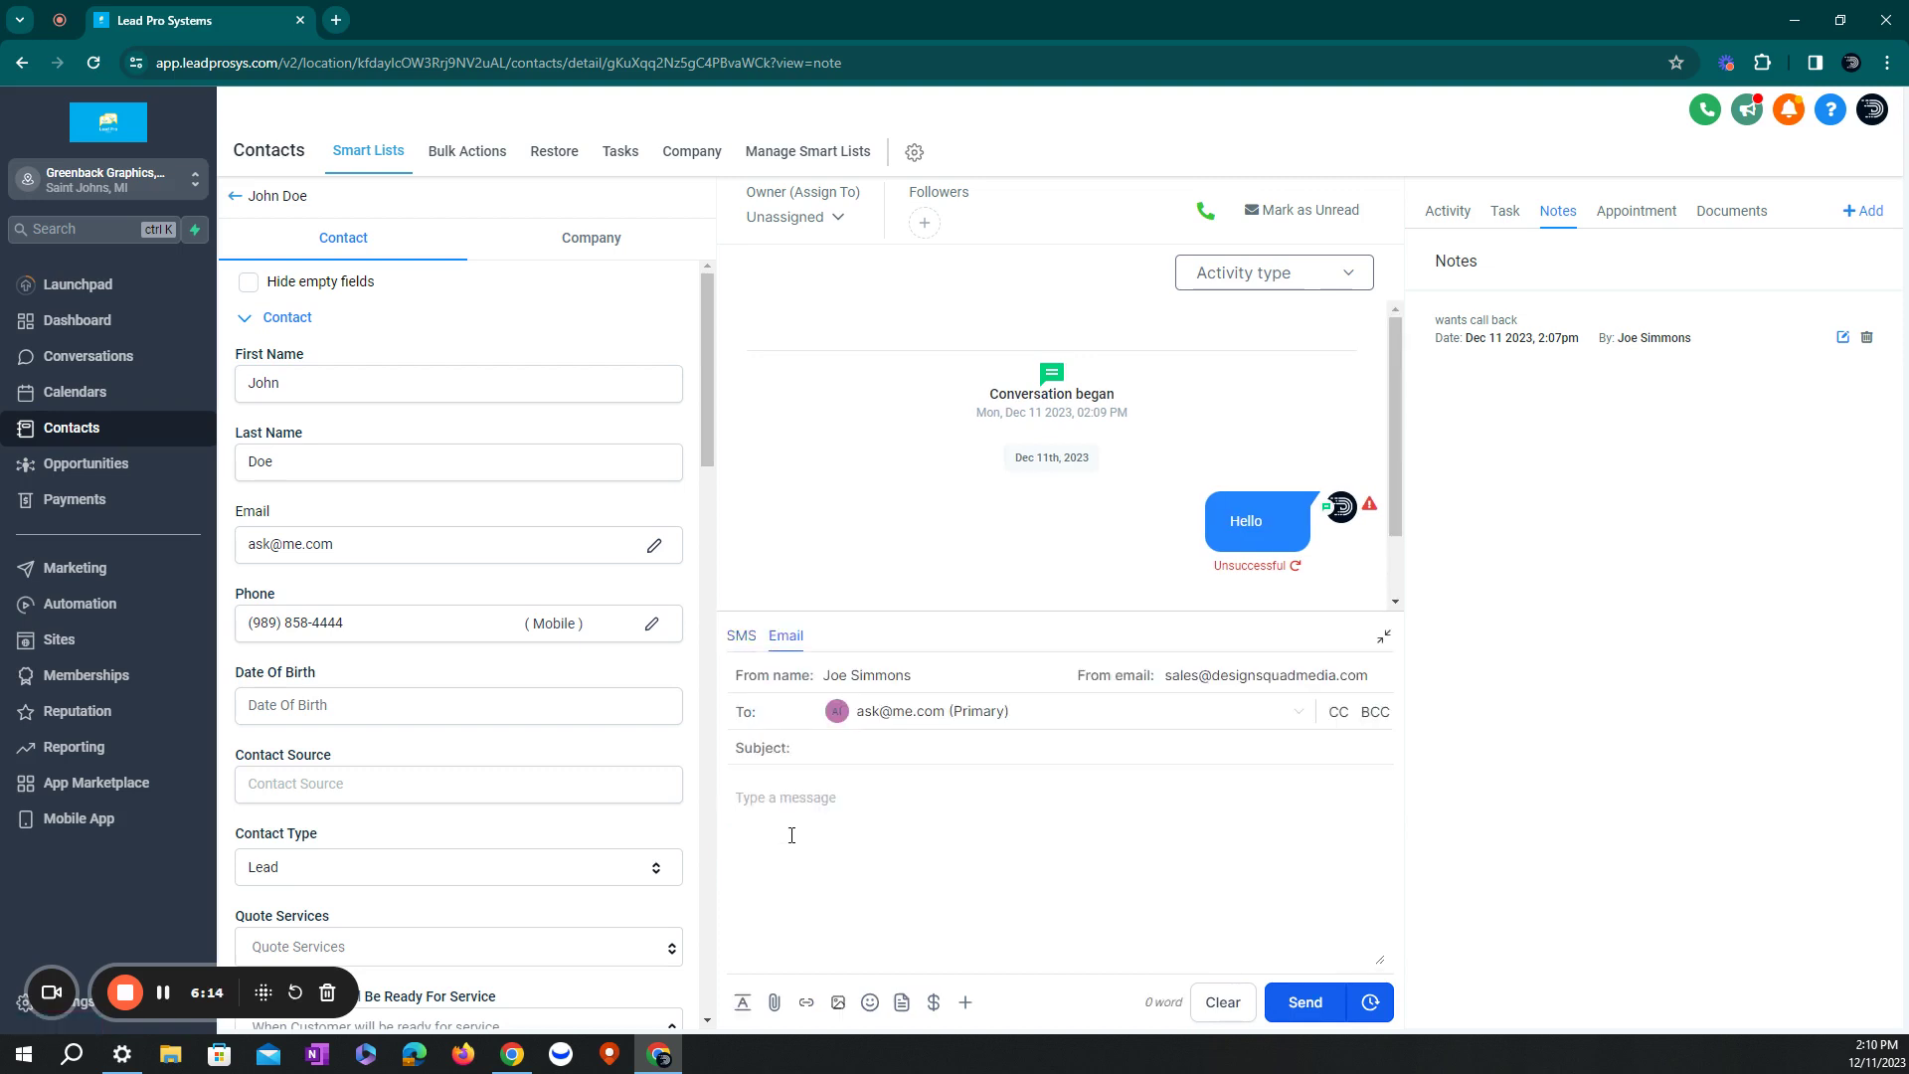
pyautogui.click(790, 835)
pyautogui.click(899, 1004)
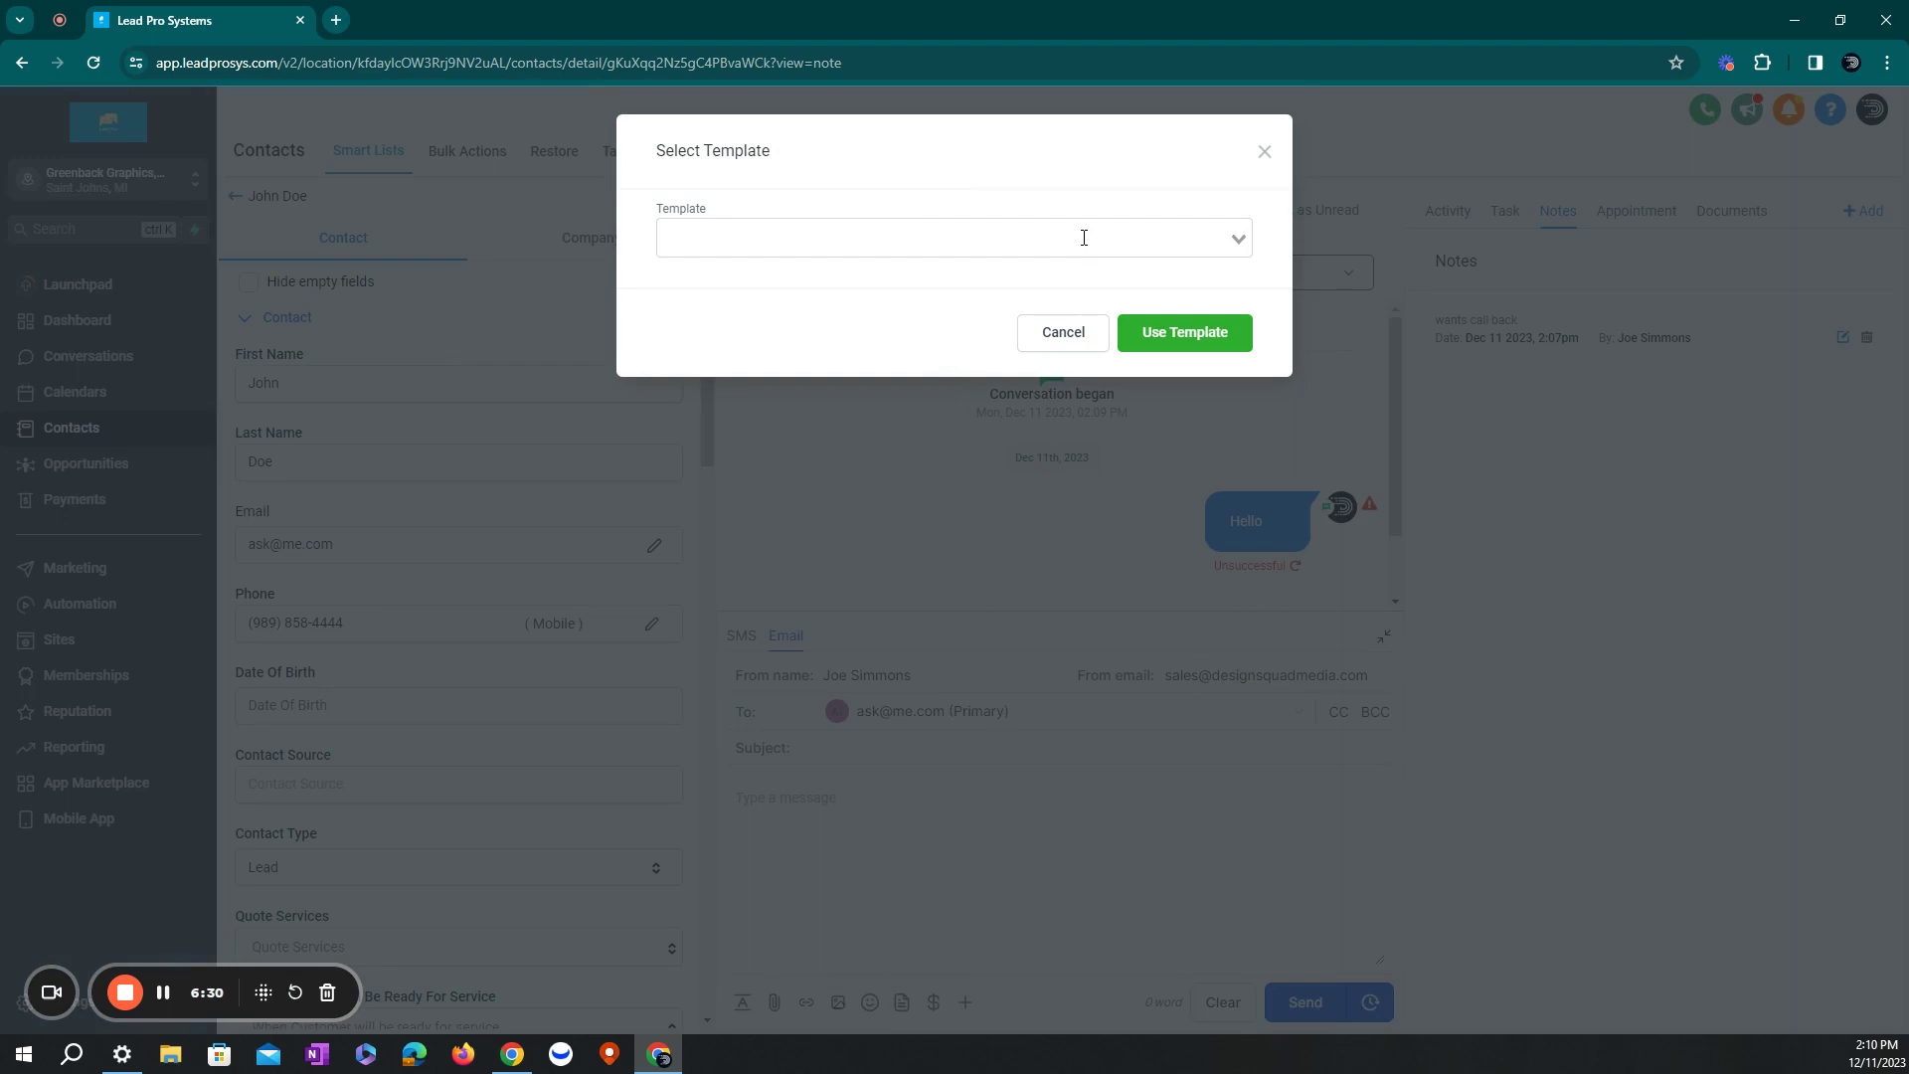
pyautogui.click(1083, 239)
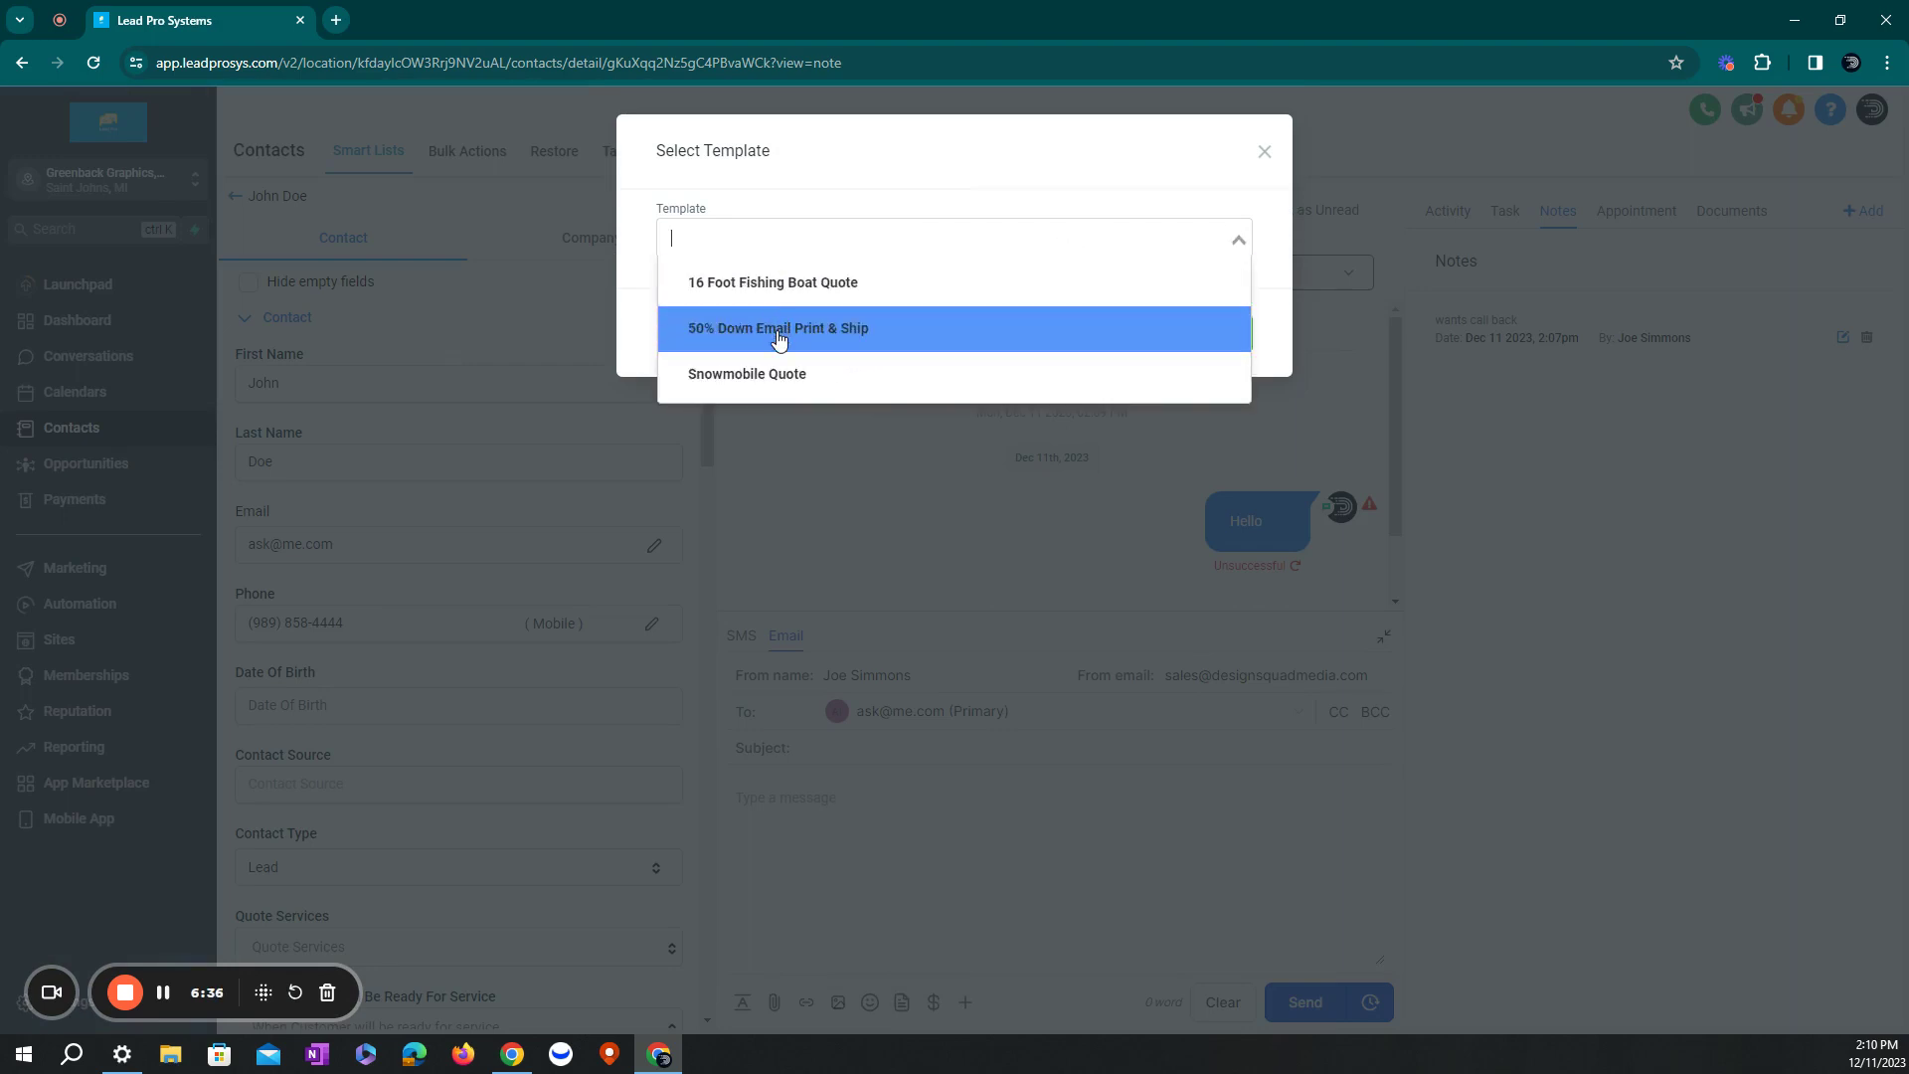
pyautogui.click(728, 374)
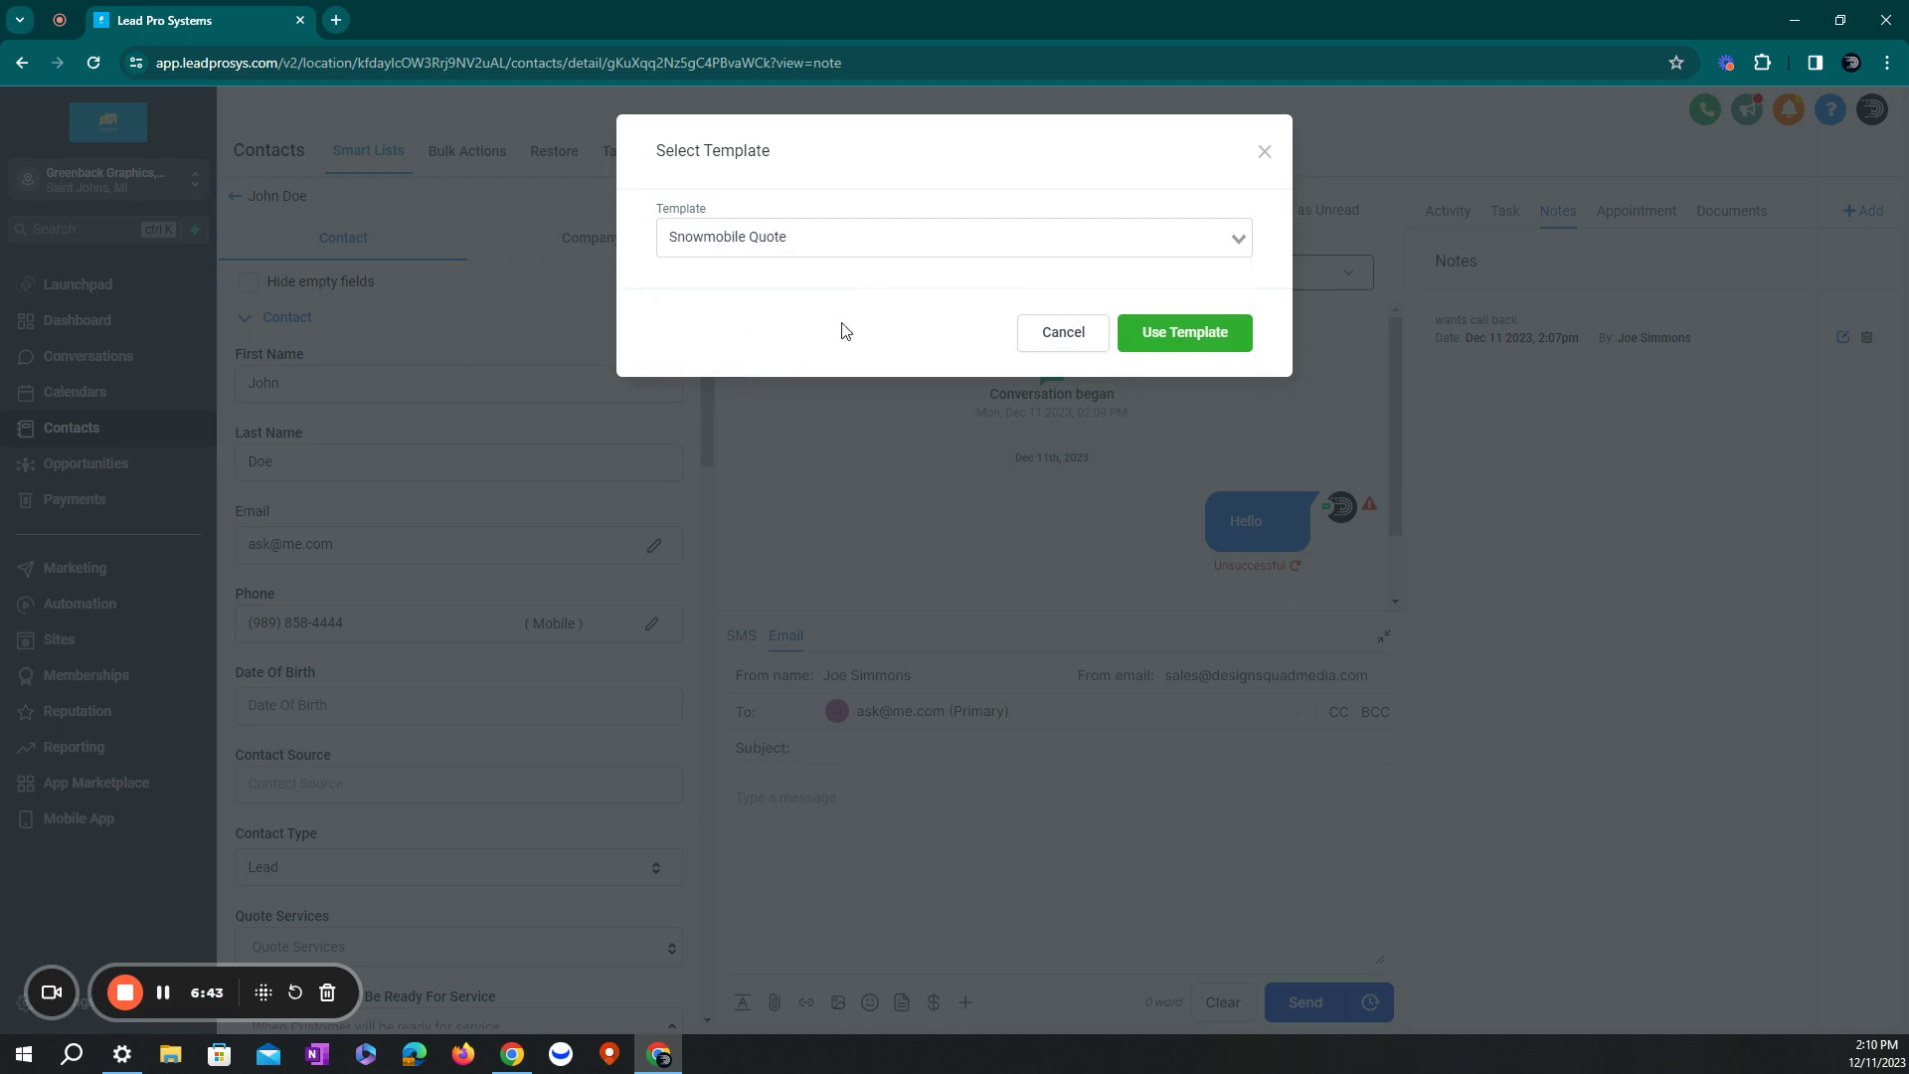
pyautogui.click(1168, 333)
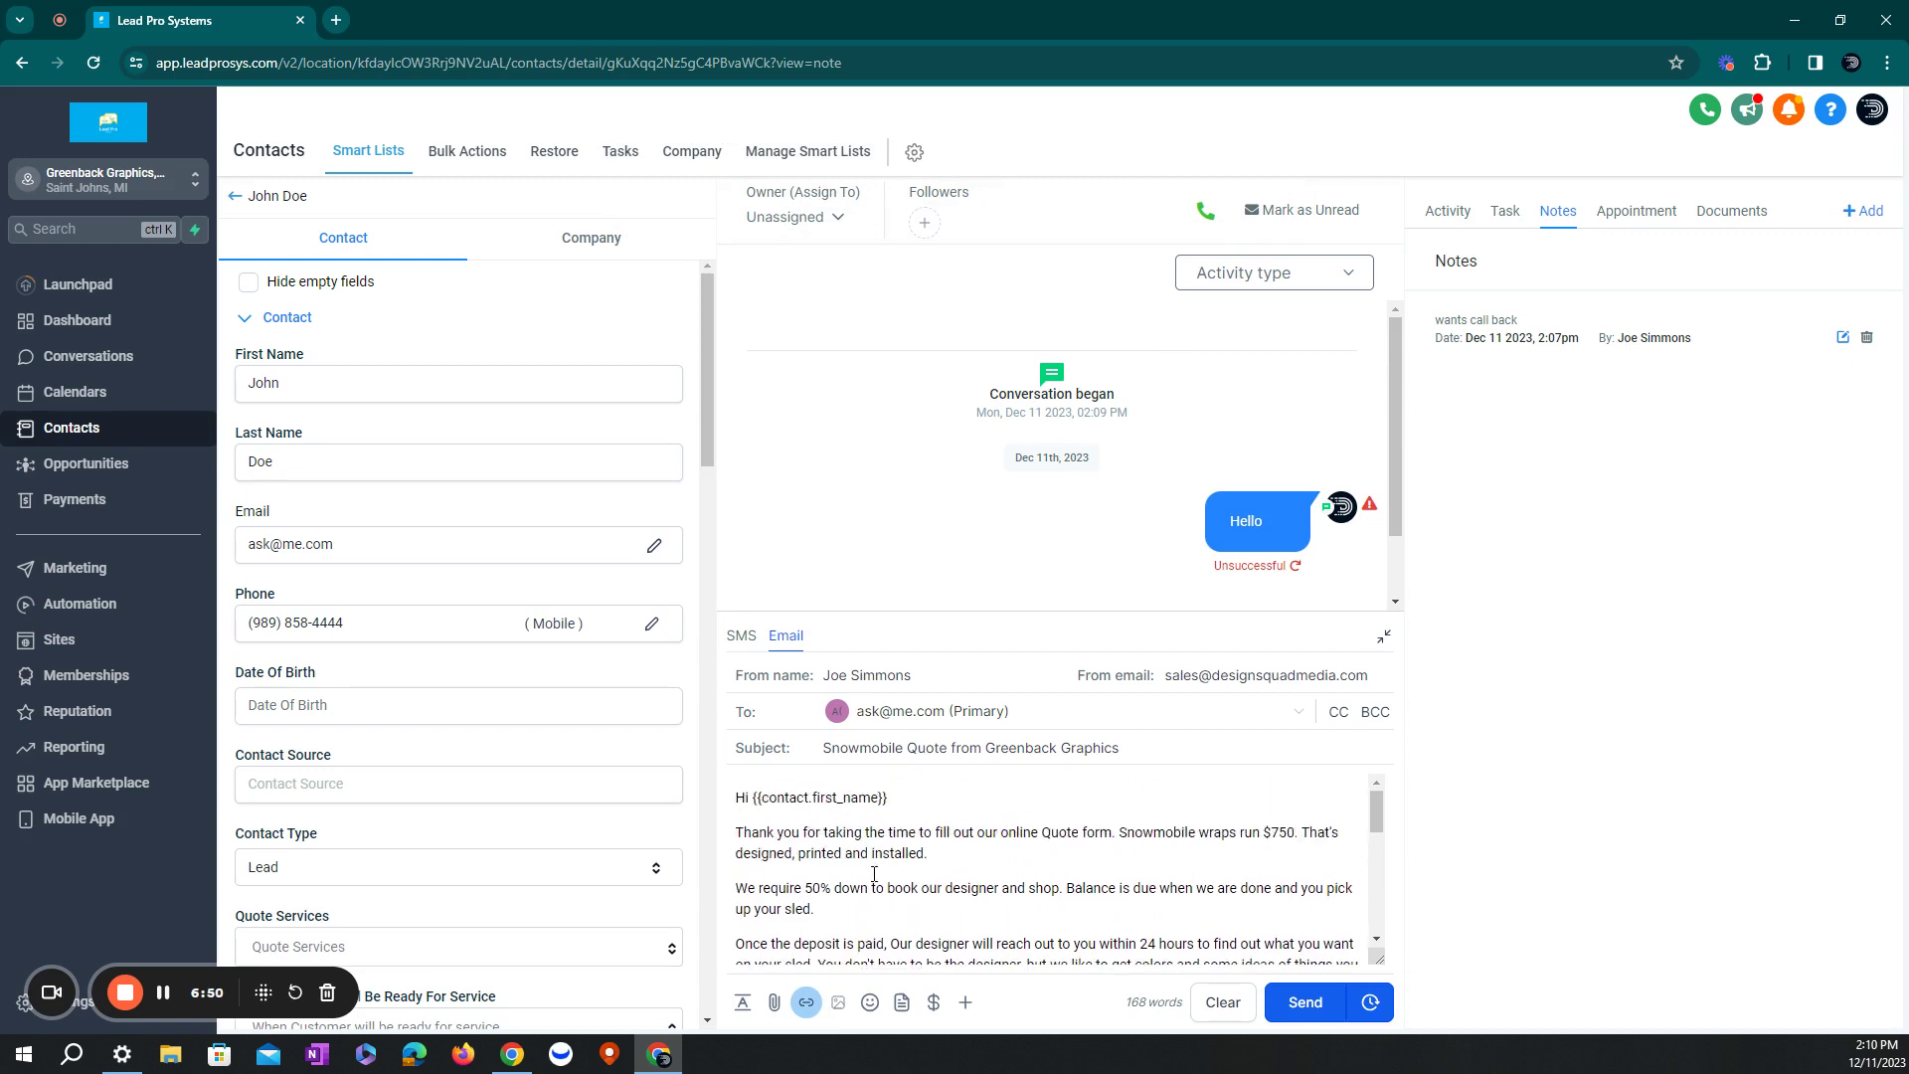
pyautogui.scroll(-2, 841, 800)
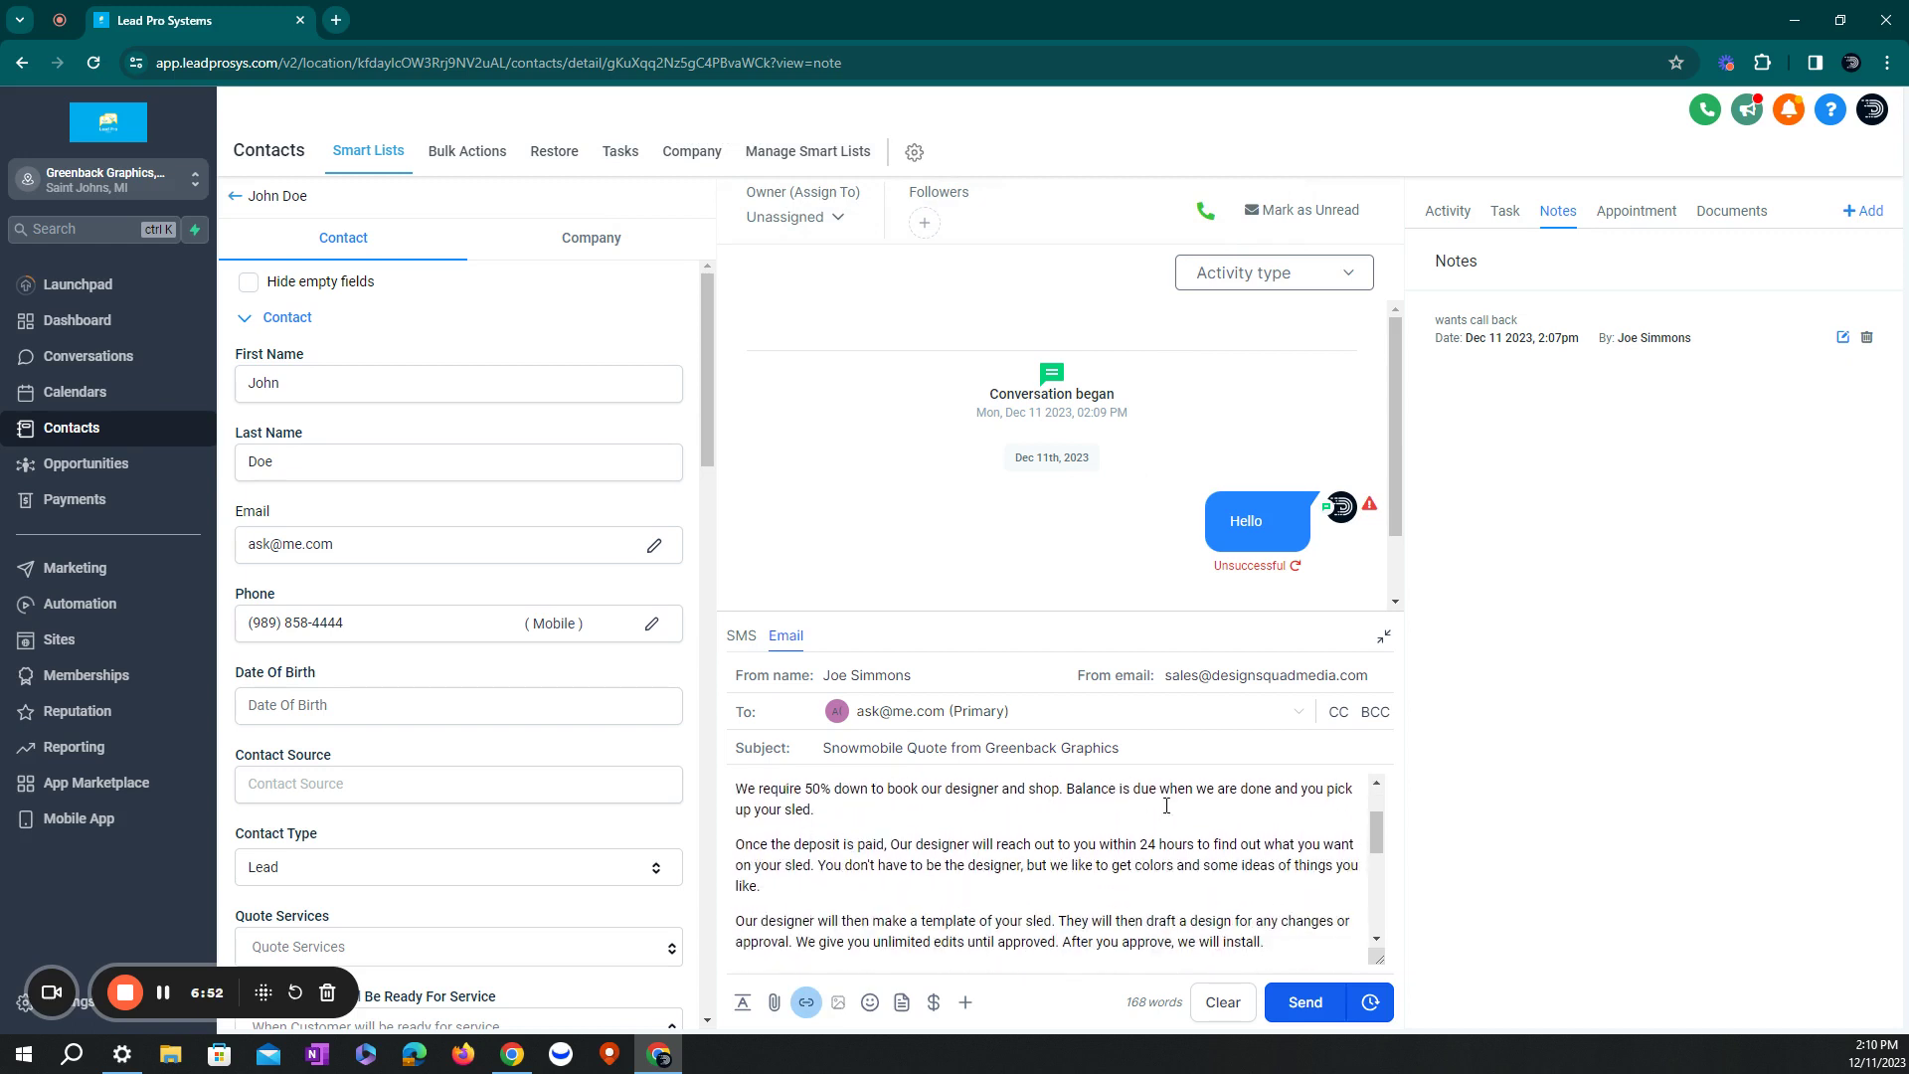
pyautogui.scroll(-3, 950, 875)
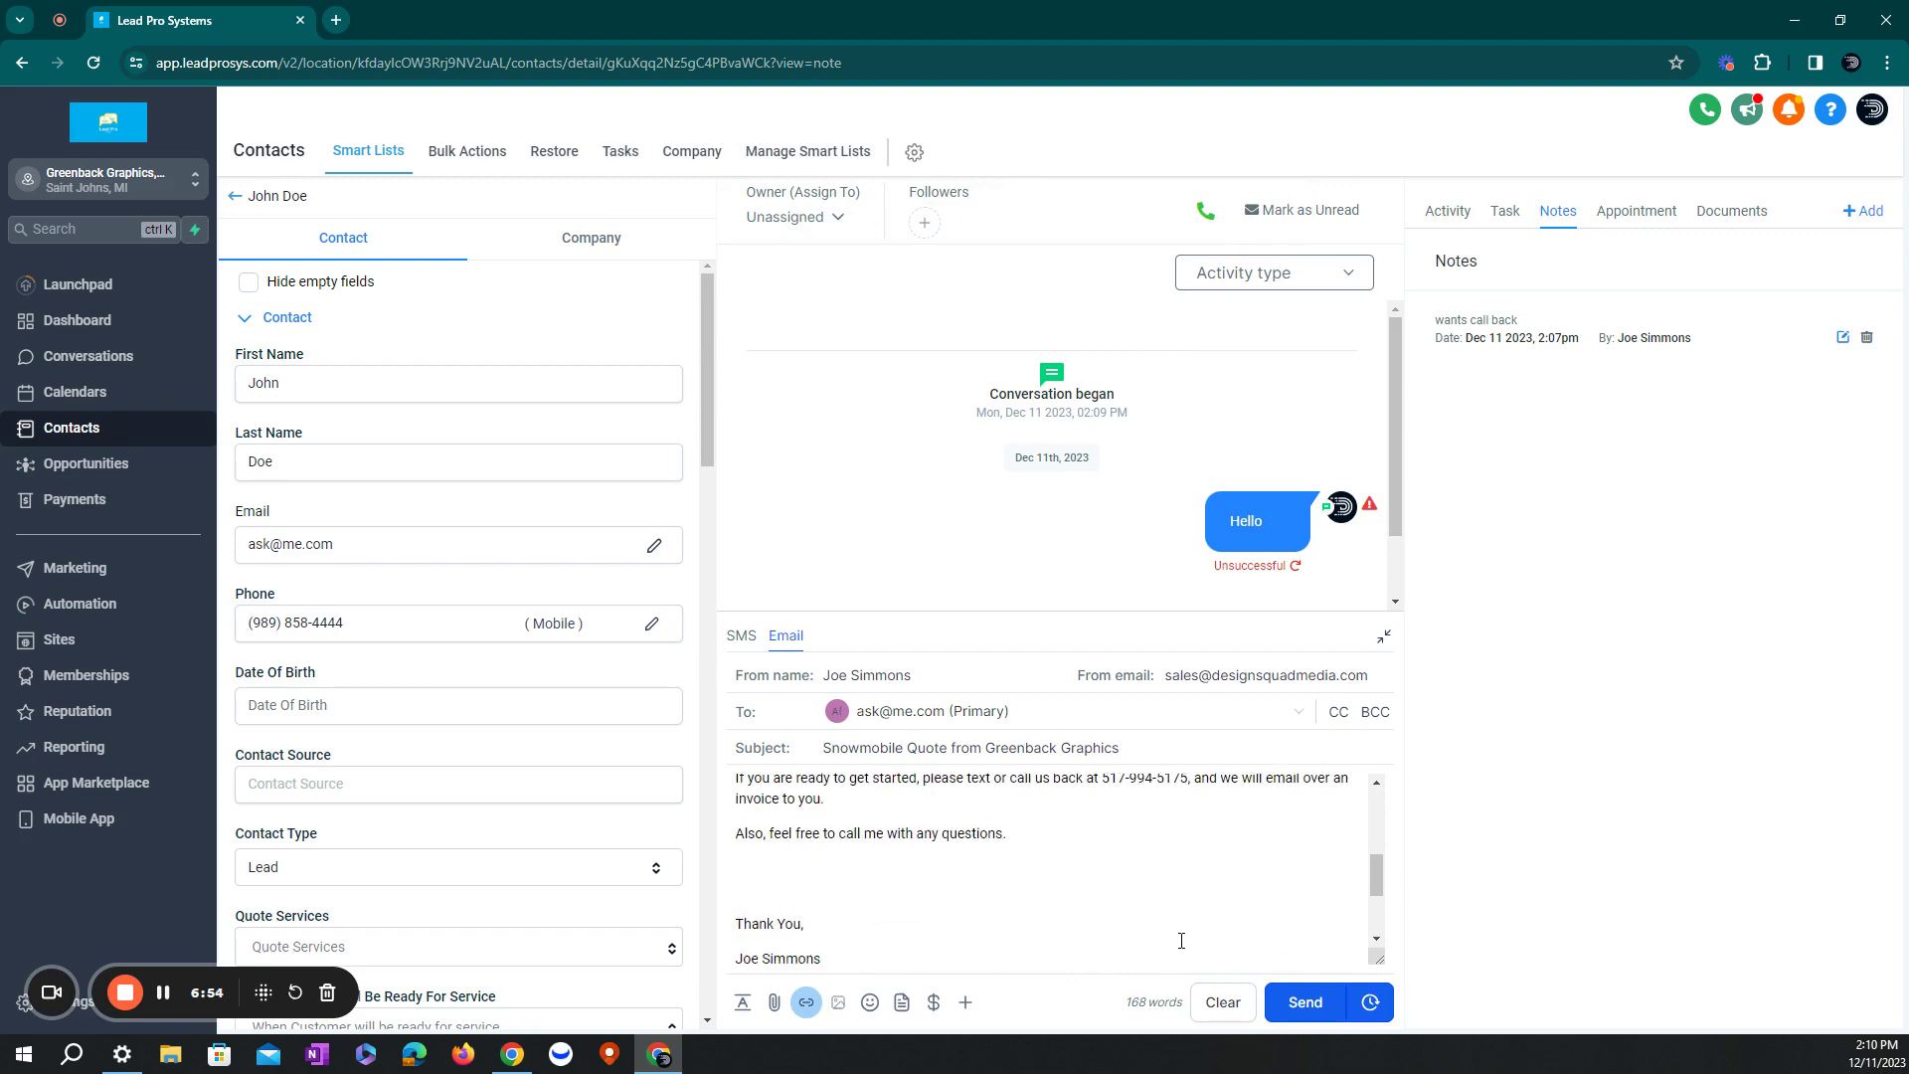
pyautogui.scroll(5, 1035, 854)
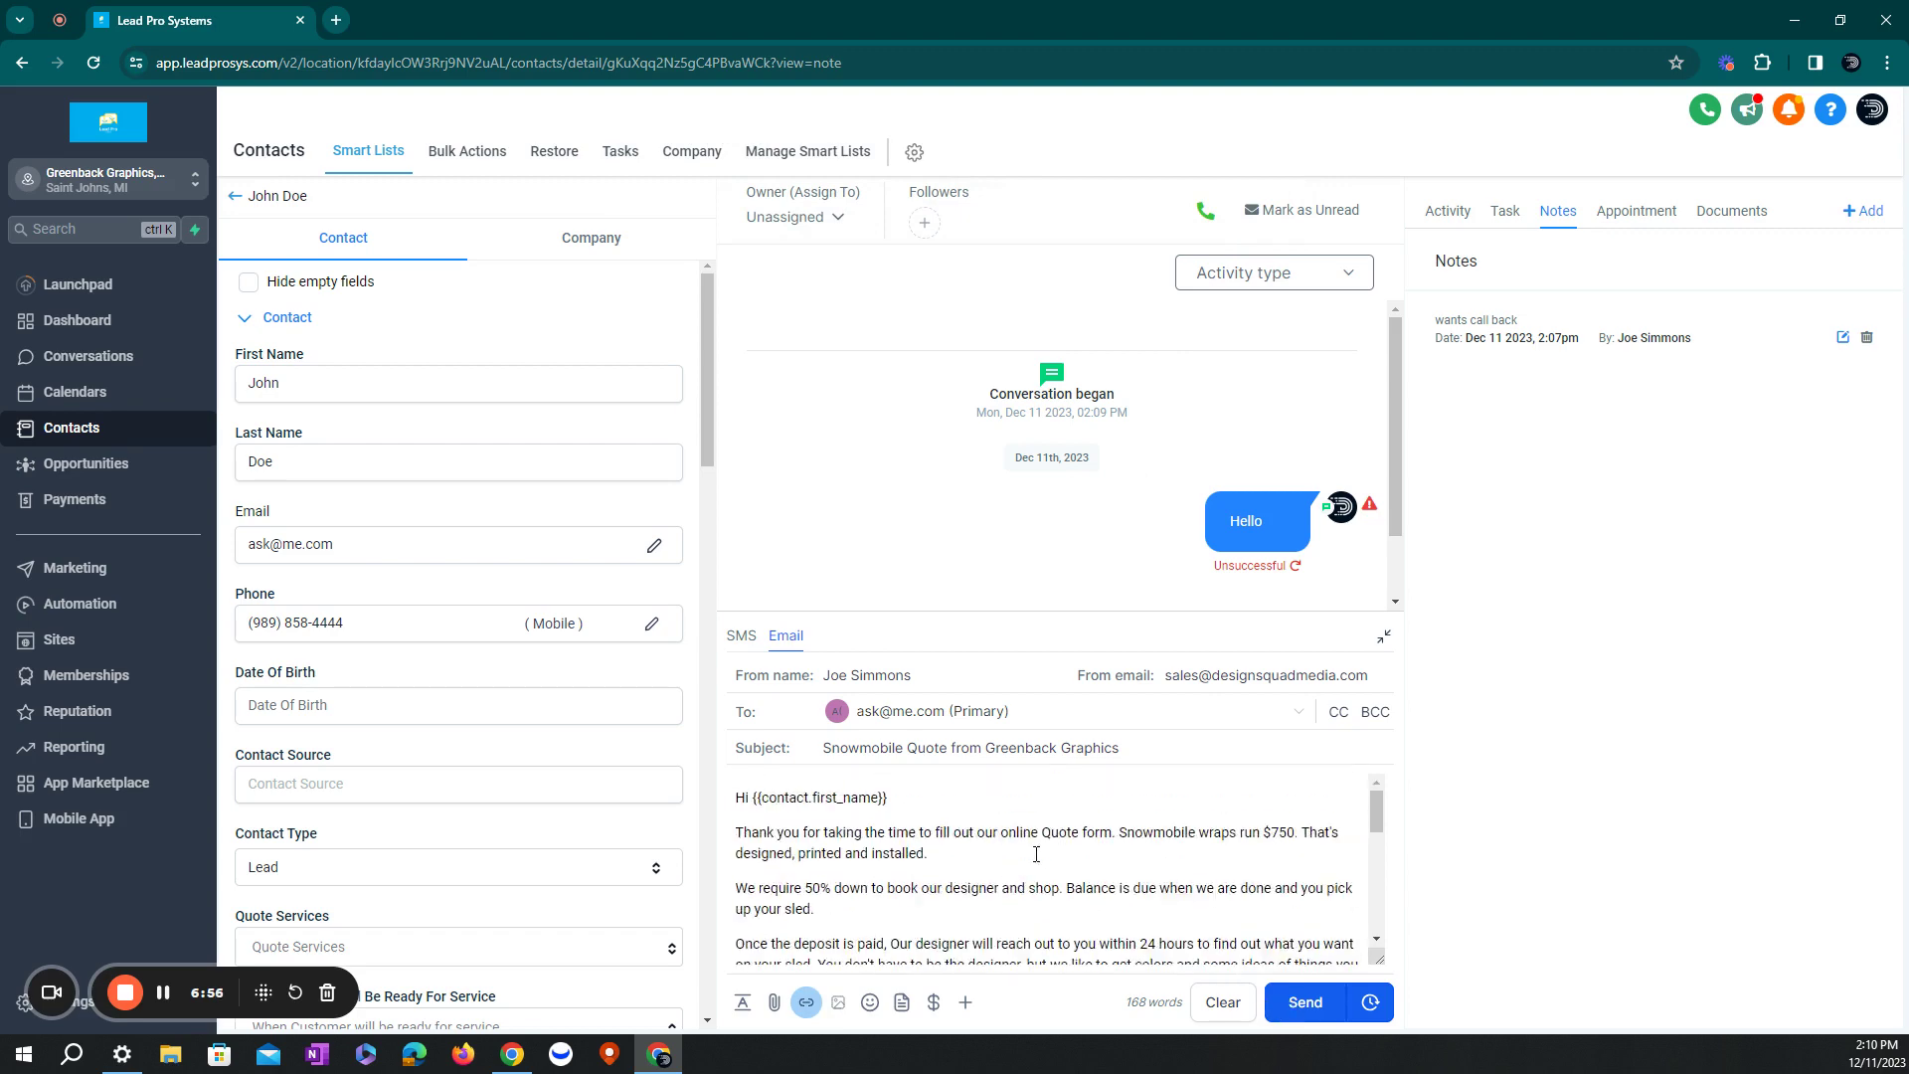